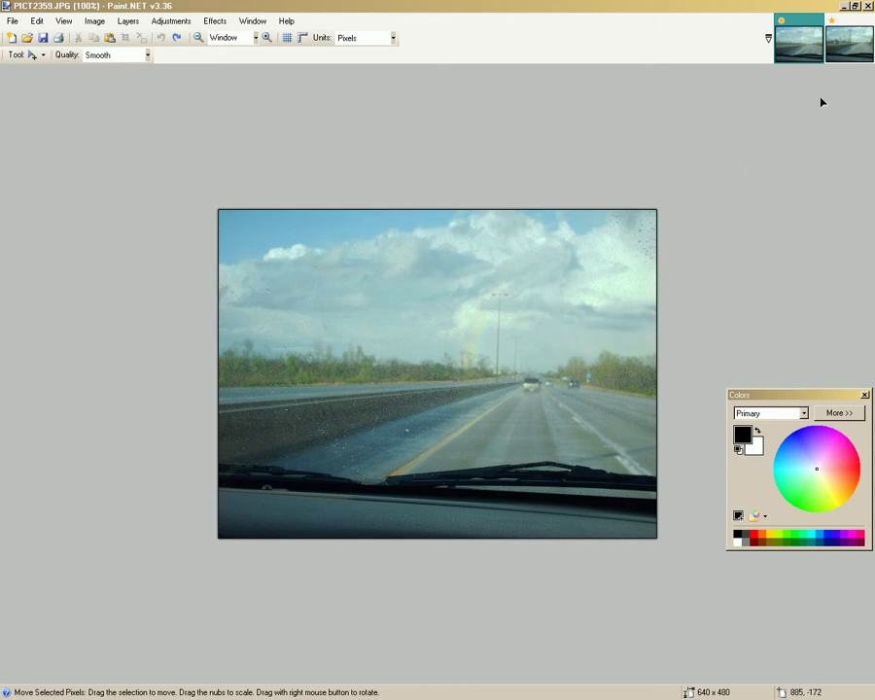
Compare the two highway photos, then try a 640 x 800 canvas on the first and undo it.
left_click(852, 49)
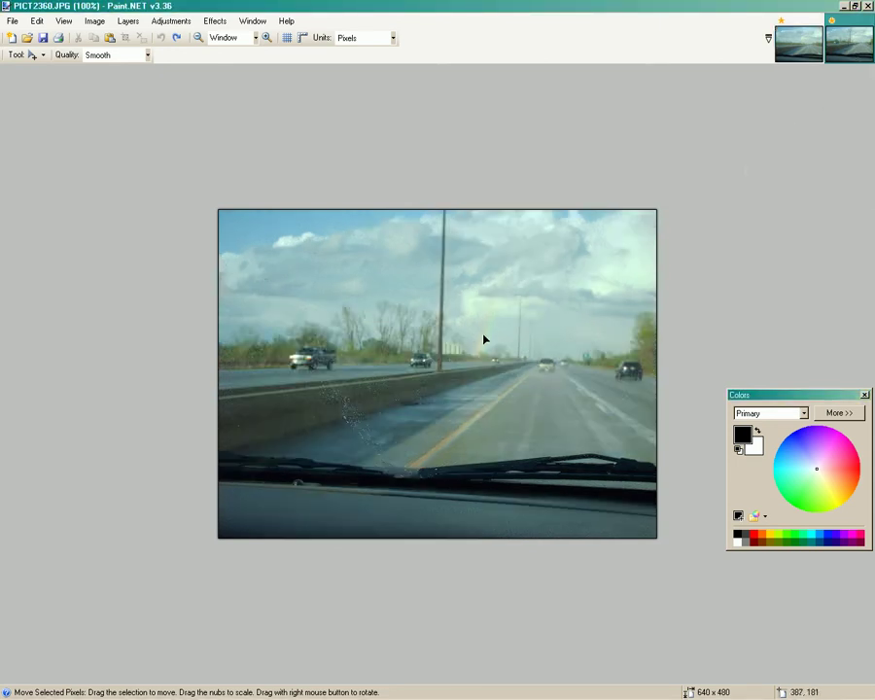
left_click(803, 54)
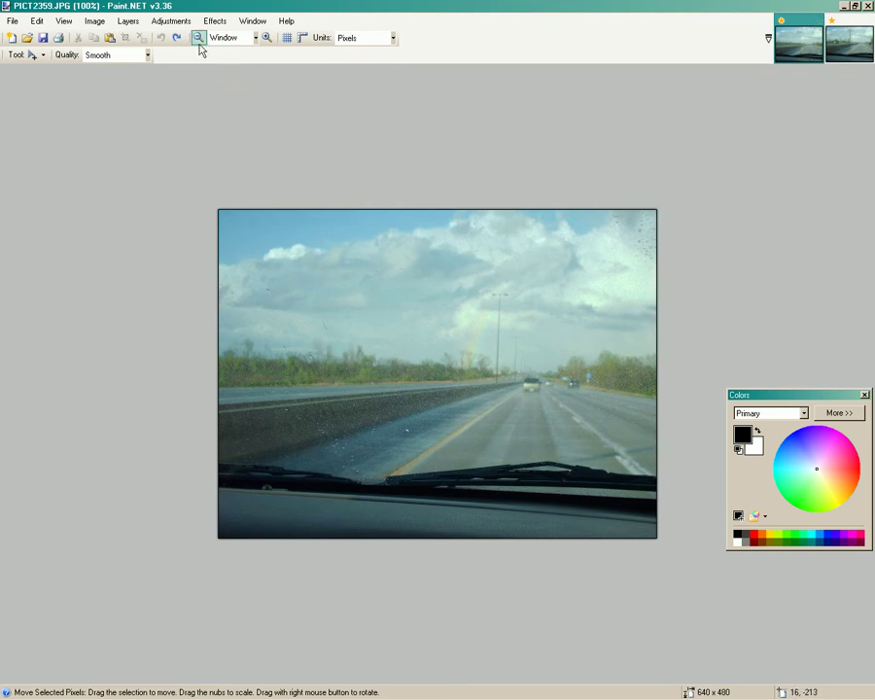
left_click(127, 22)
mouse_move(94, 22)
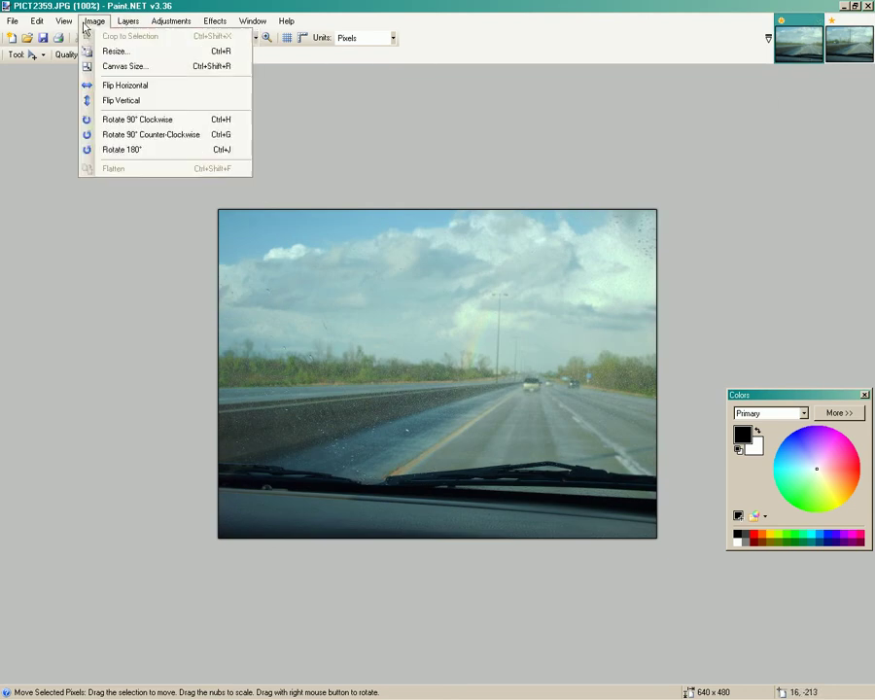
left_click(114, 67)
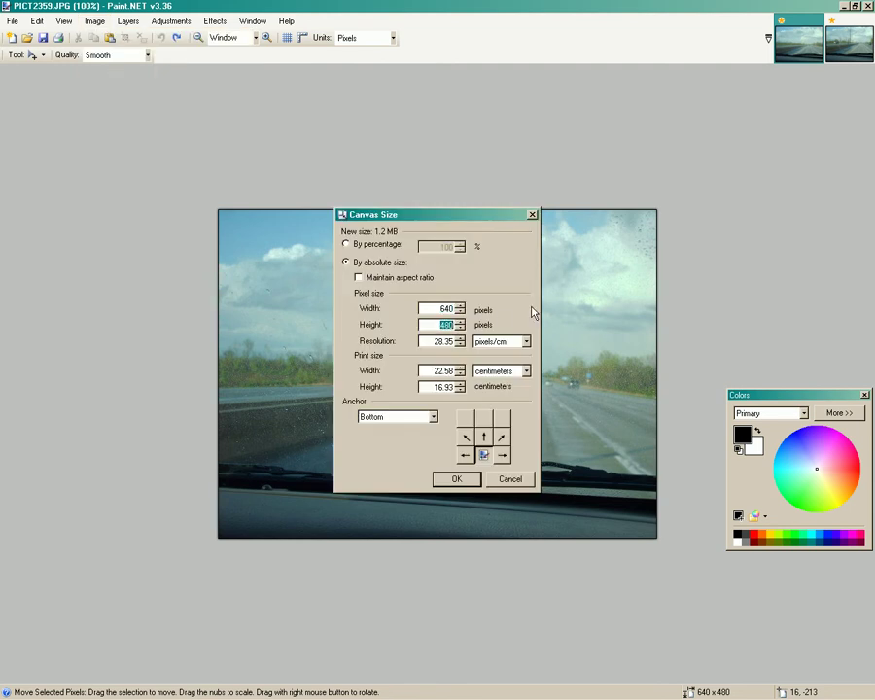
type("800")
left_click(457, 479)
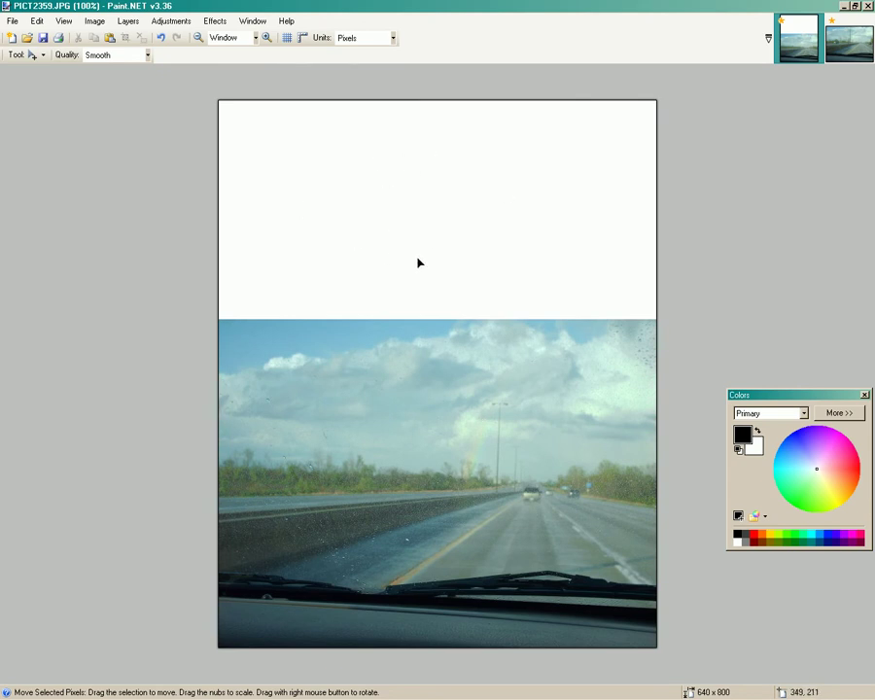
left_click(162, 40)
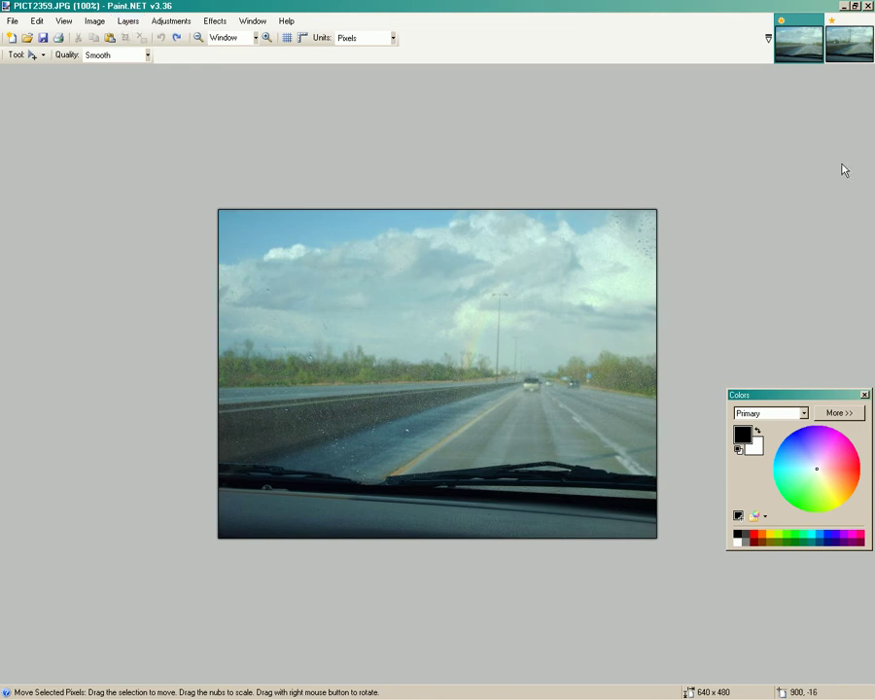
Pick the Gradient tool and set it to Transparency Mode, leaving blending unchanged.
key("g")
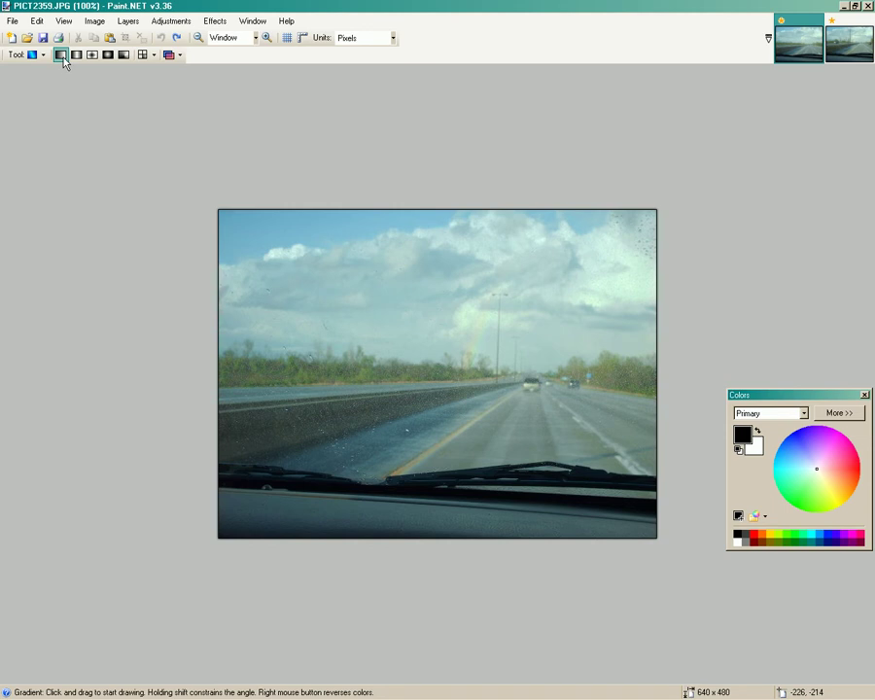
left_click(153, 56)
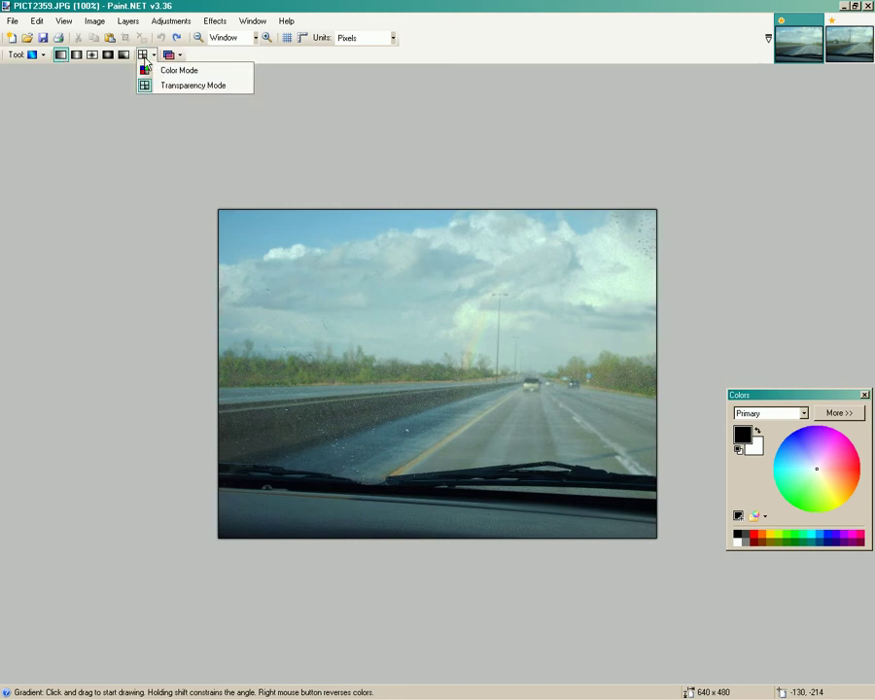
left_click(148, 70)
left_click(179, 55)
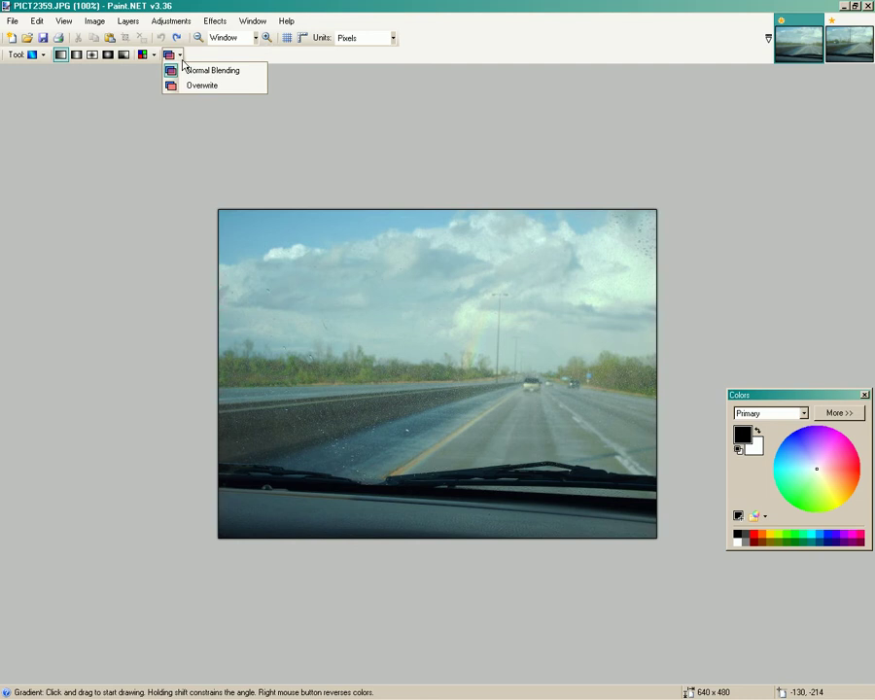
left_click(185, 69)
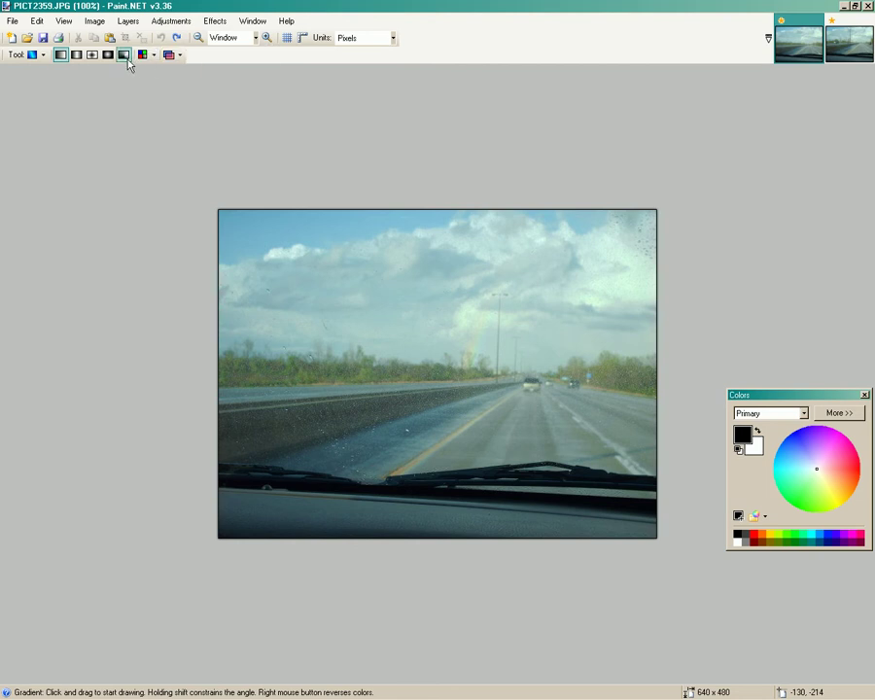
left_click(155, 58)
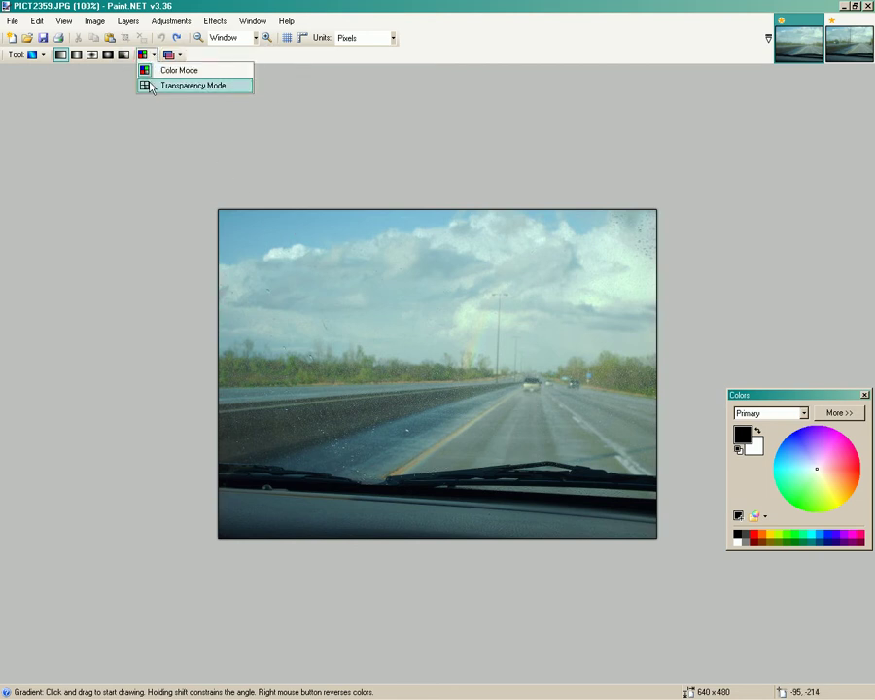
left_click(152, 87)
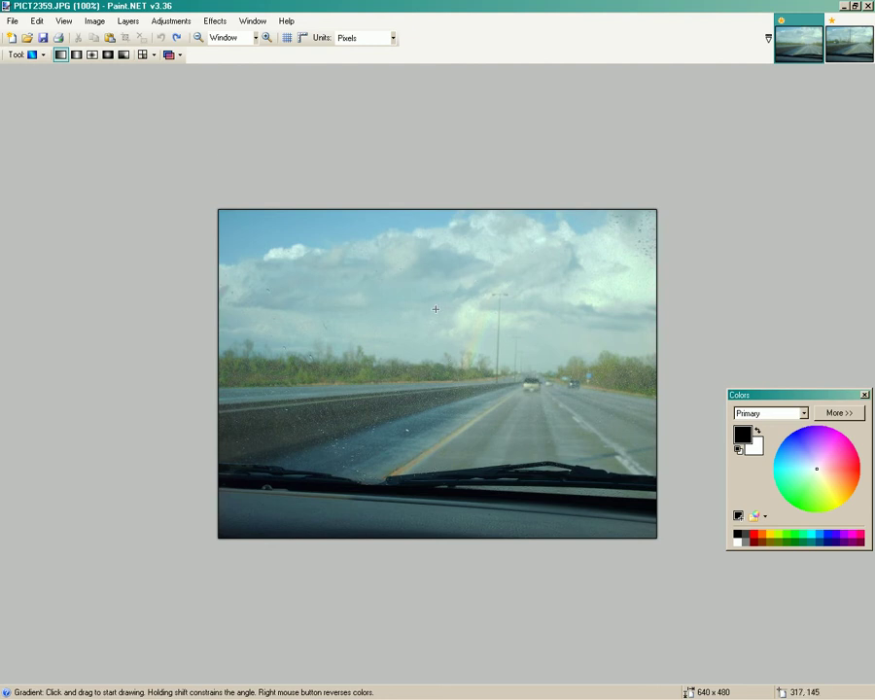
Drag a transparency gradient upward on PICT2359's sky, tightening and raising the fade toward the top edge.
left_click_drag(436, 303, 437, 254)
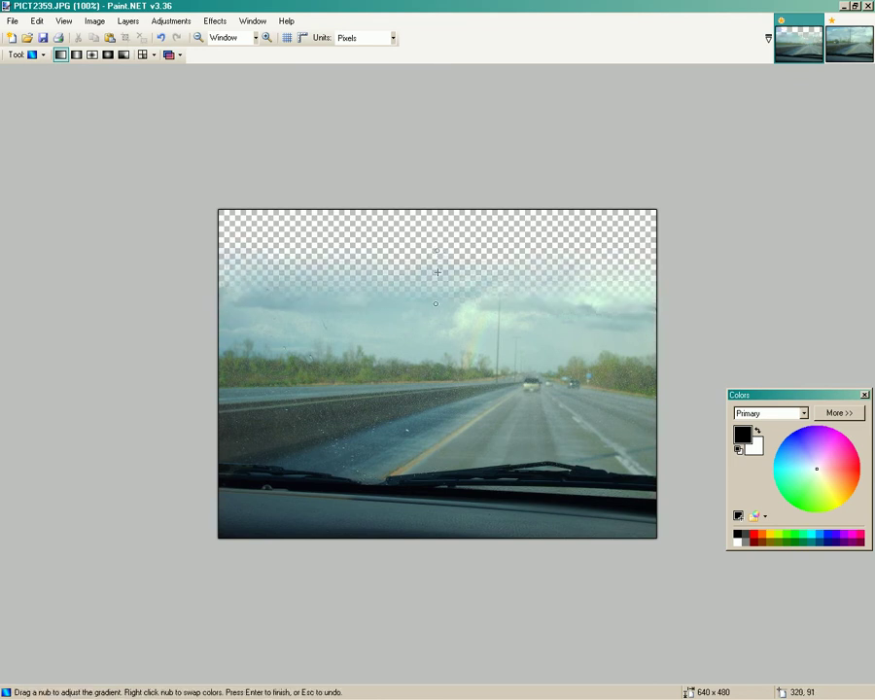
left_click_drag(436, 309, 439, 215)
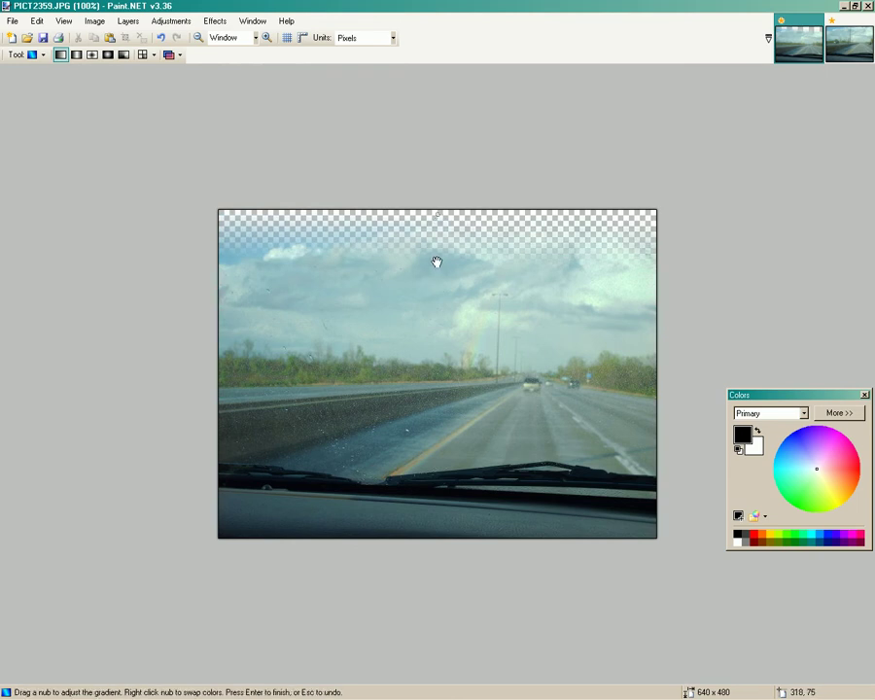
left_click_drag(436, 262, 438, 211)
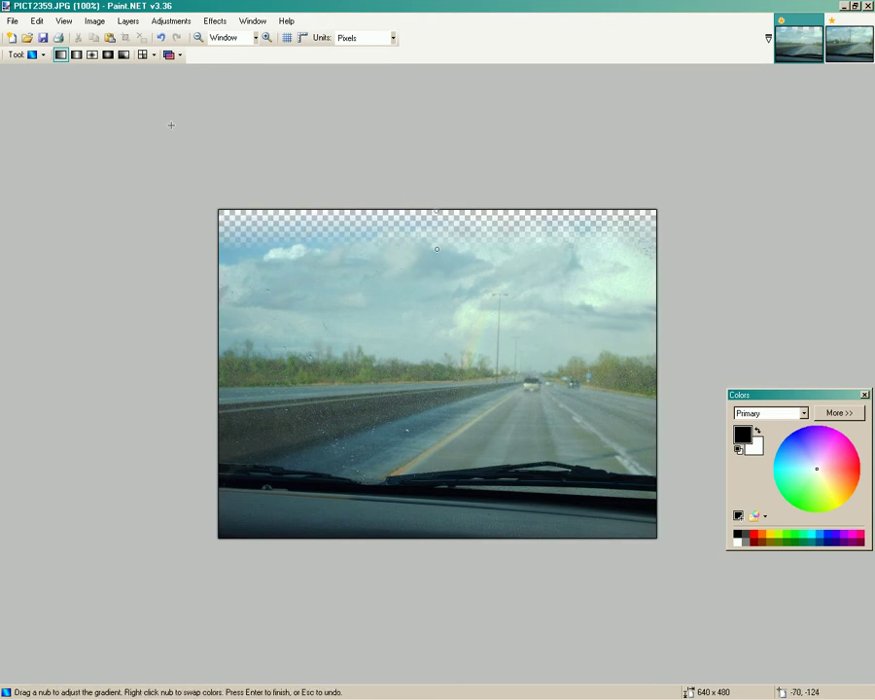
Set the canvas height to 800 for a 640 x 800 canvas, photo anchored at the bottom.
left_click(167, 23)
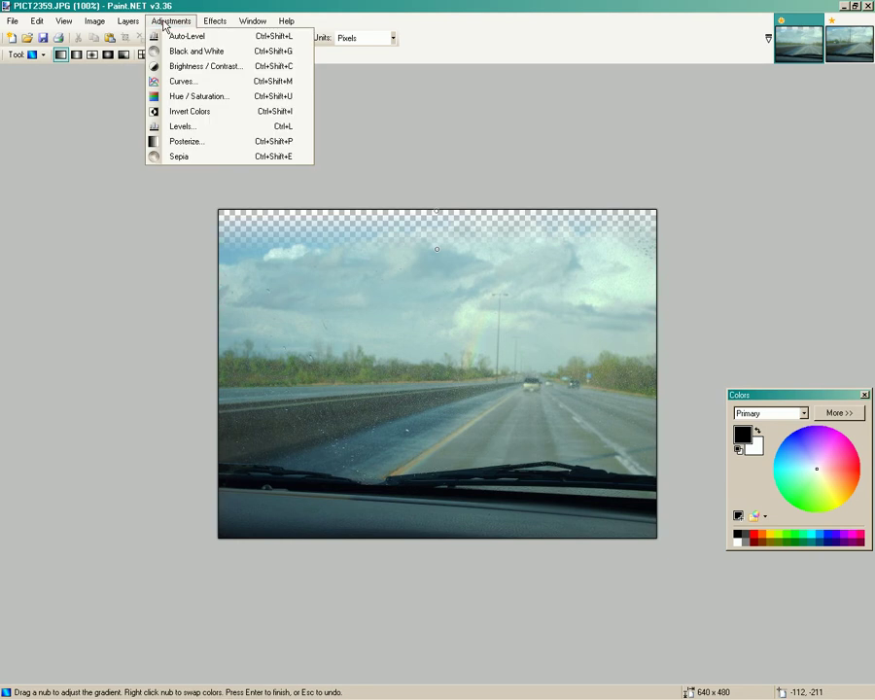
mouse_move(106, 28)
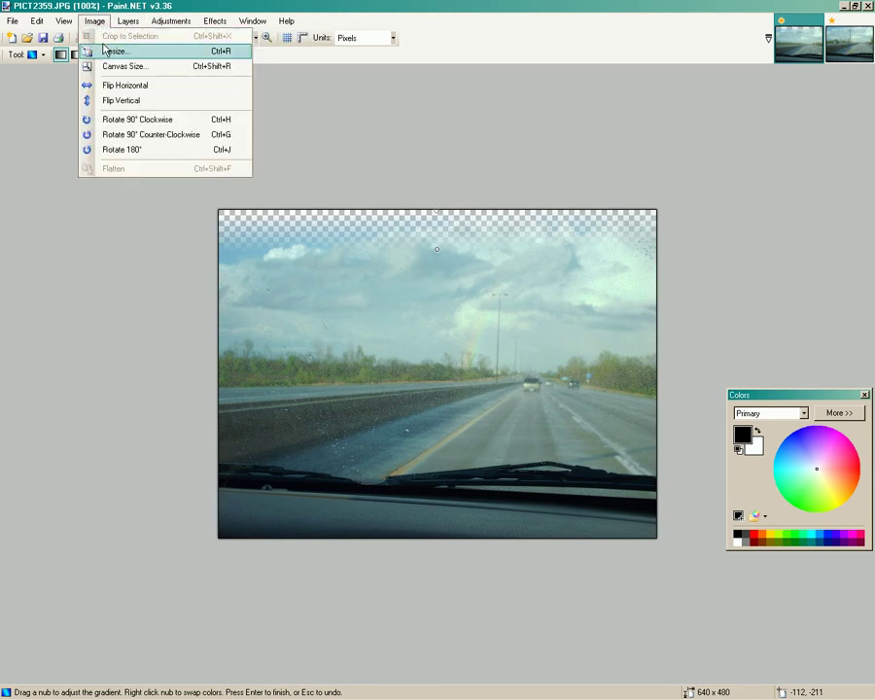
left_click(115, 67)
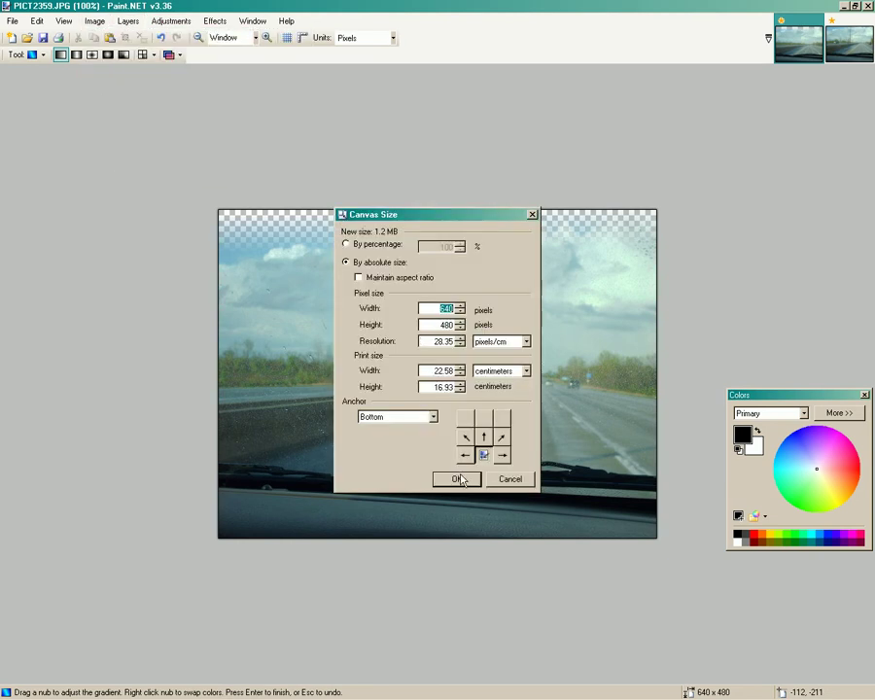
double_click(470, 325)
type("800")
left_click(457, 479)
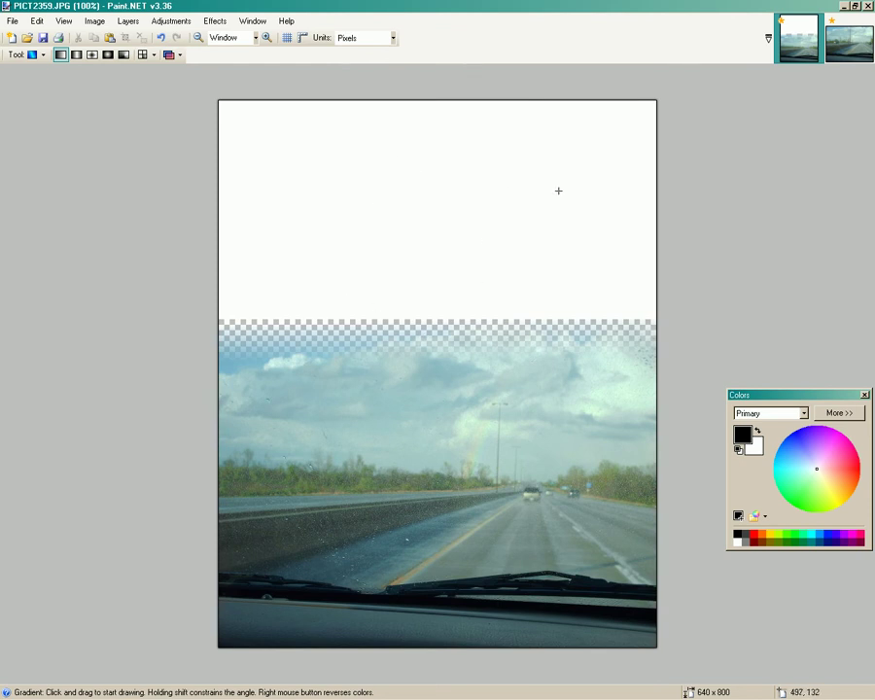
Flip PICT2360.JPG vertically and drag a transparency gradient down over its bottom sky edge.
left_click(852, 42)
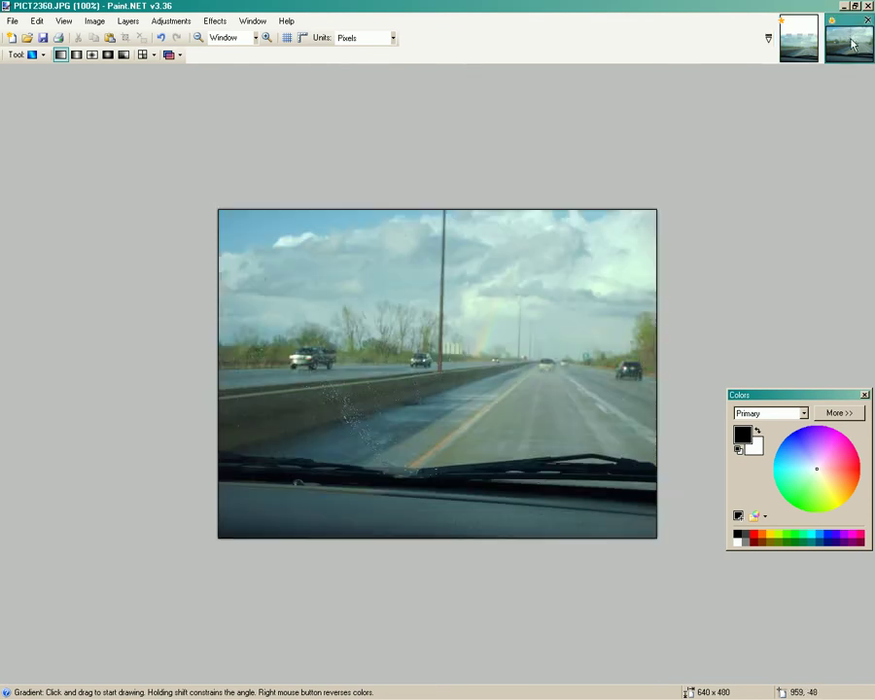
left_click(159, 26)
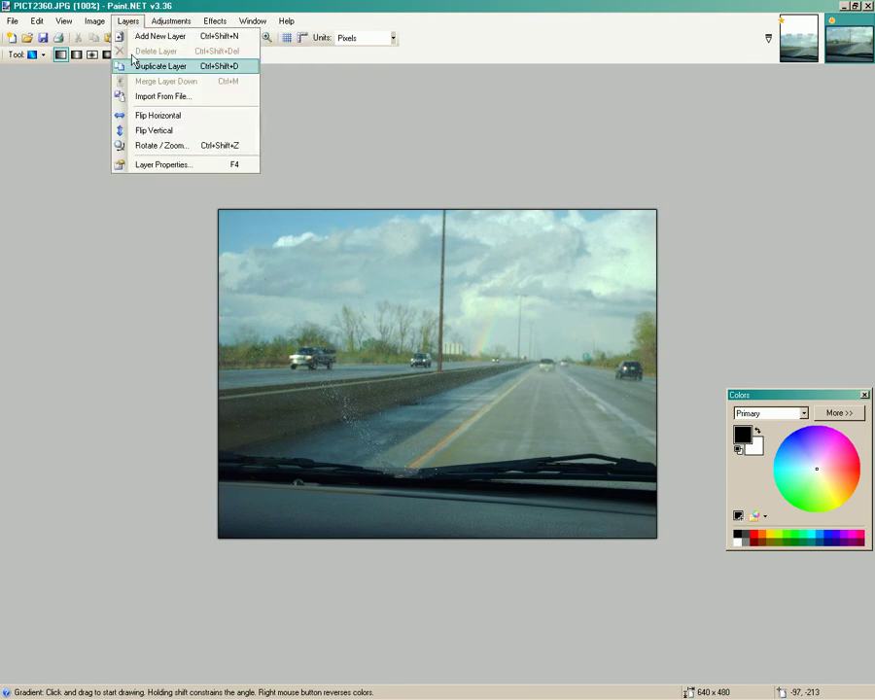
left_click(145, 130)
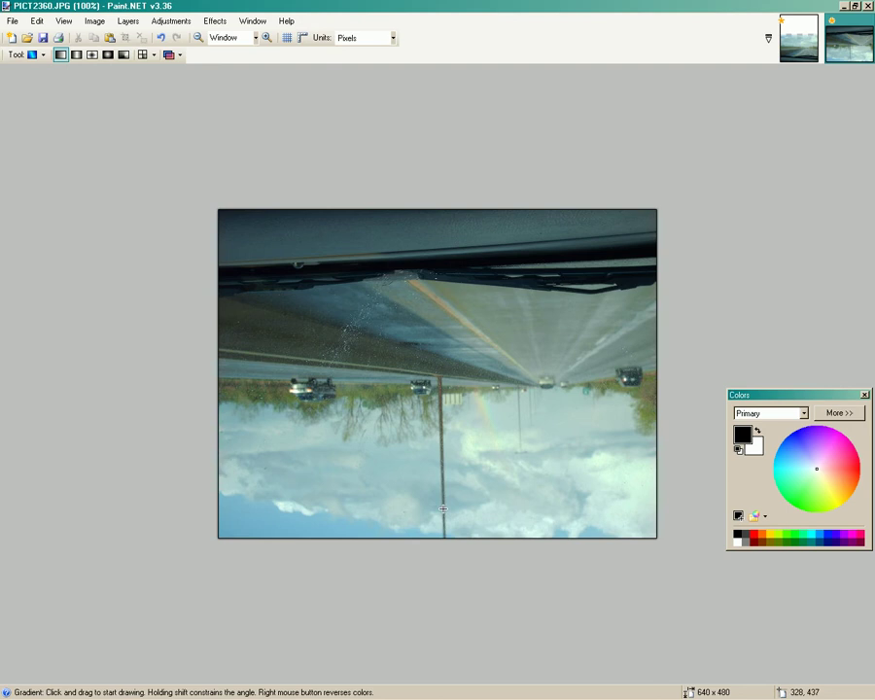
left_click_drag(442, 508, 445, 533)
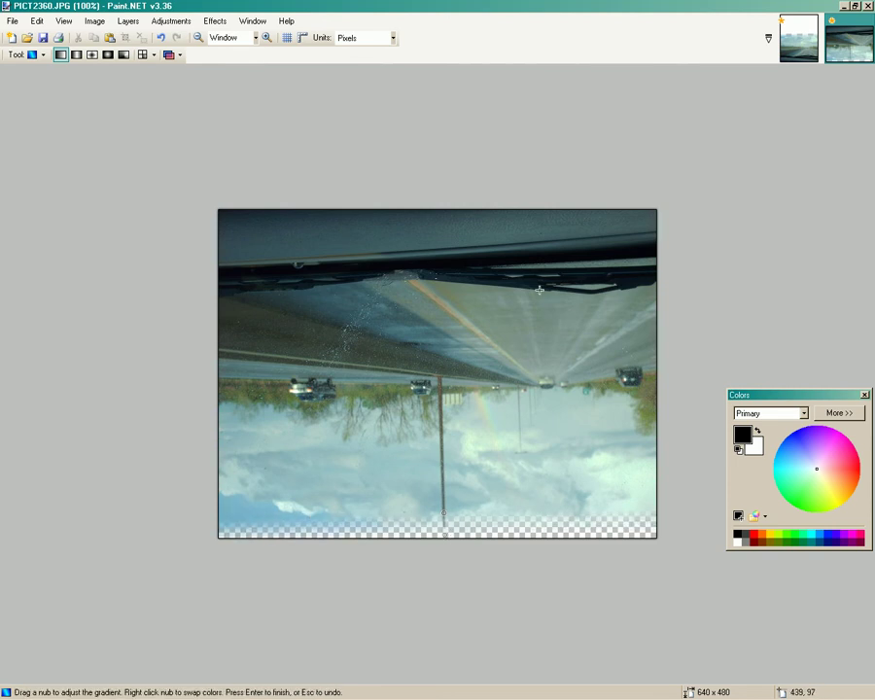
Select all of the flipped PICT2360.JPG photo and copy it.
left_click(36, 20)
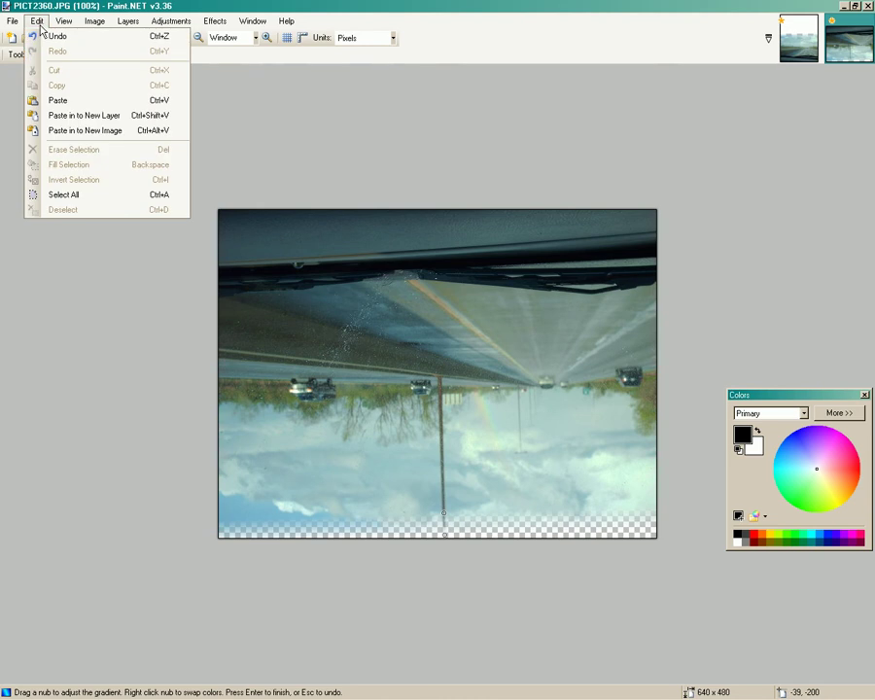
left_click(49, 199)
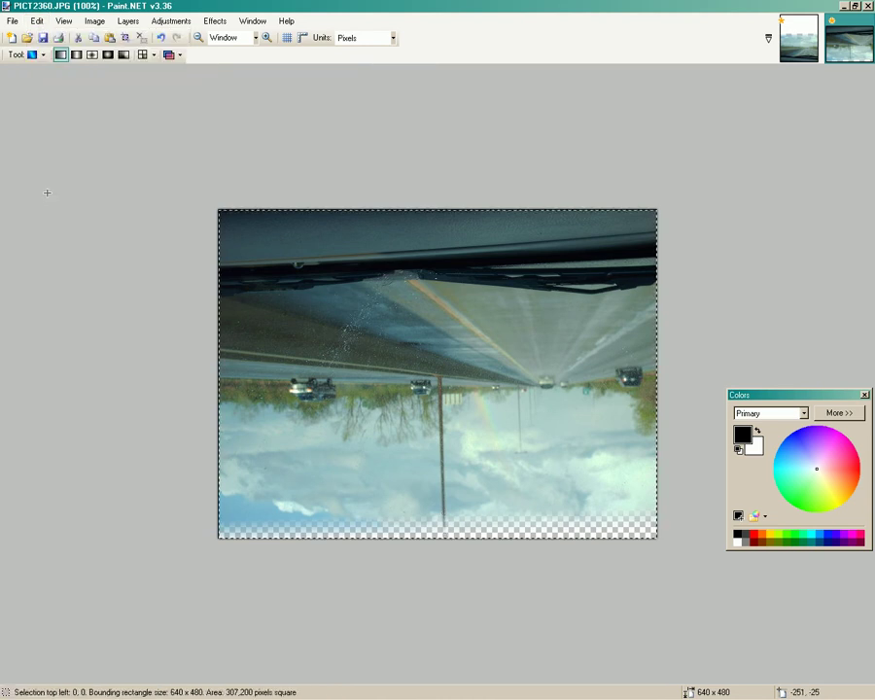
left_click(39, 22)
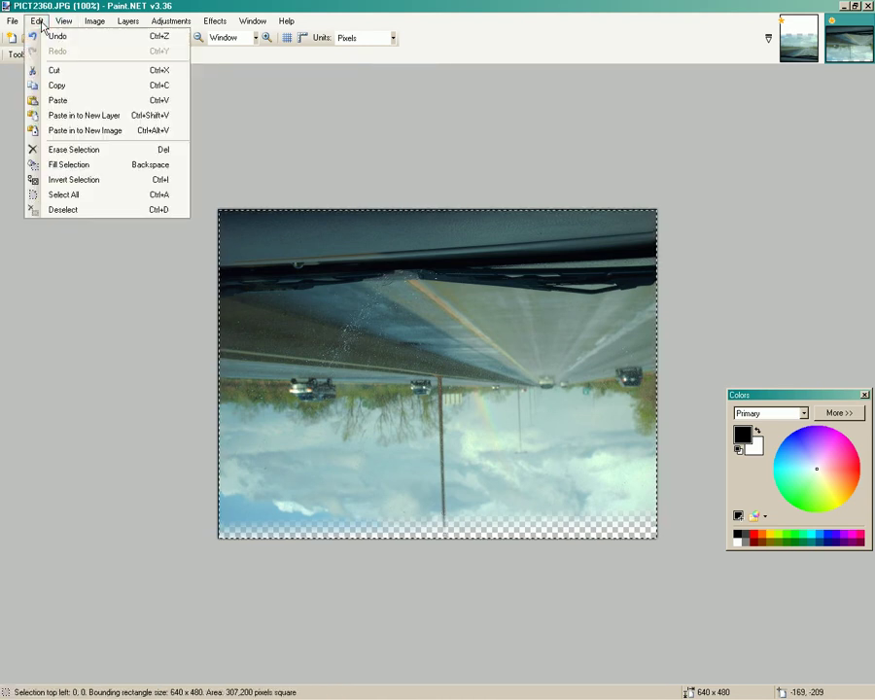
left_click(56, 86)
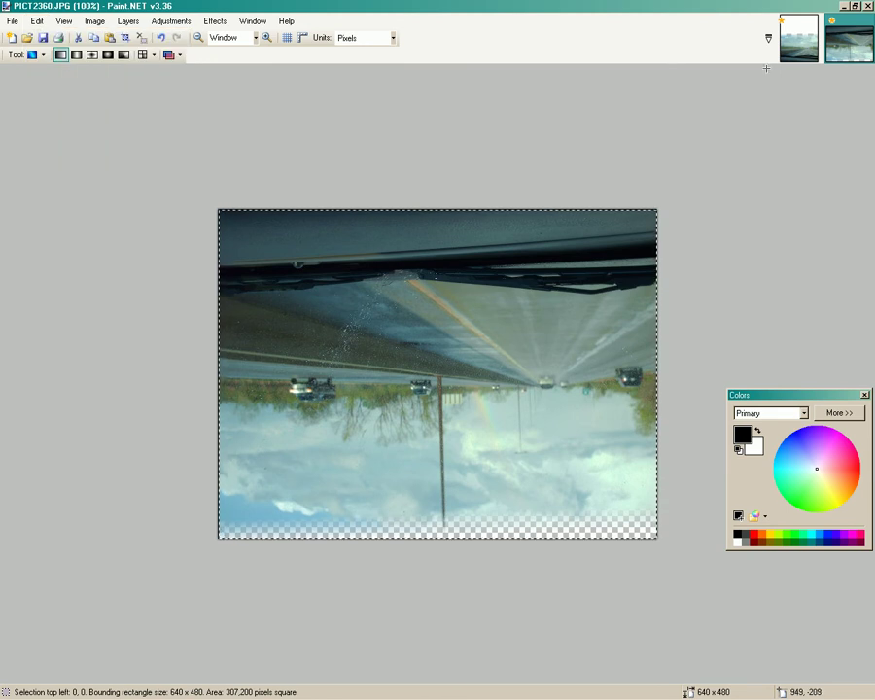
Paste the copied photo into a new layer in PICT2359.JPG.
left_click(803, 45)
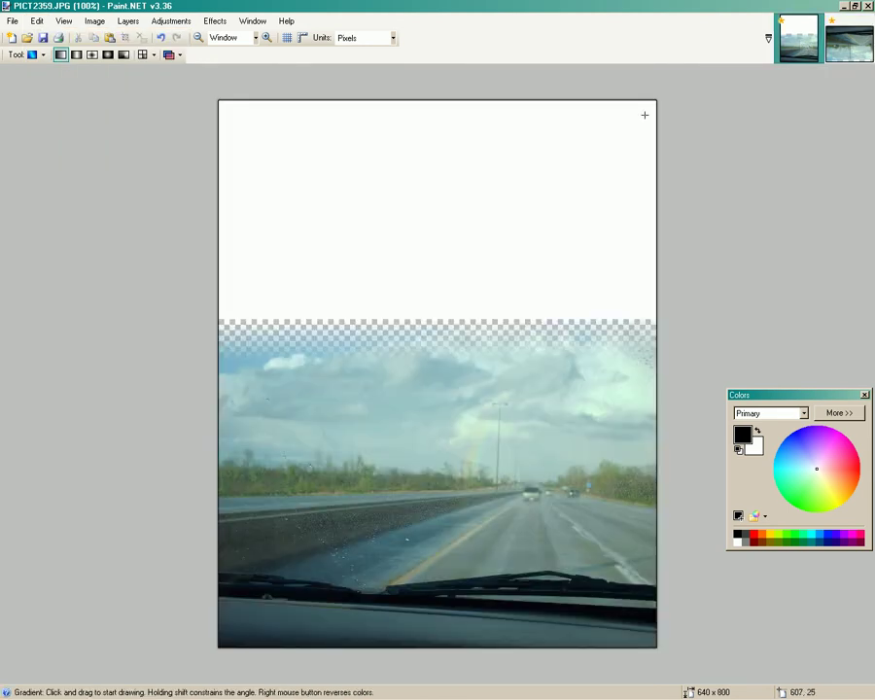
left_click(63, 21)
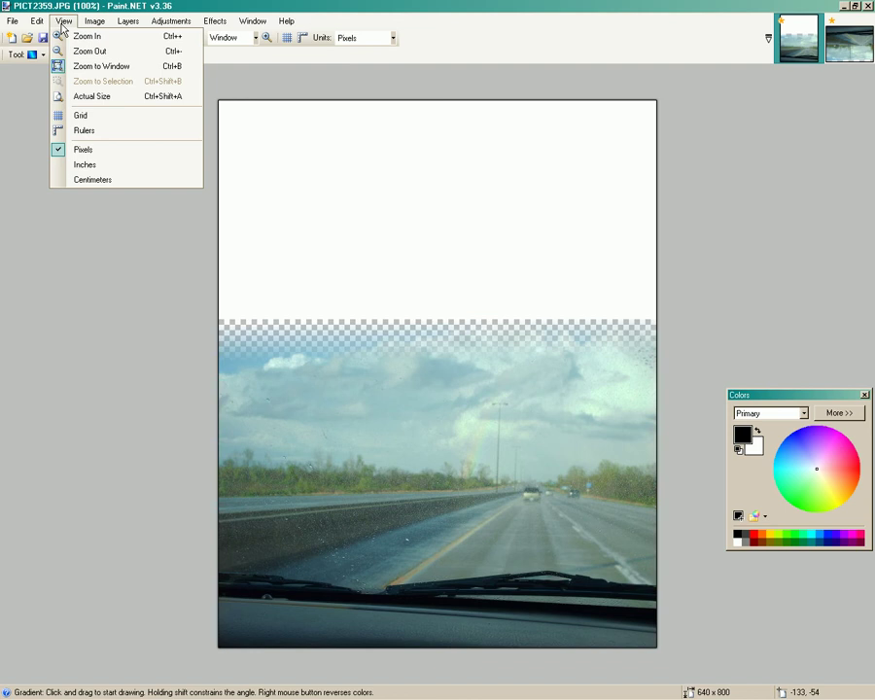
mouse_move(40, 26)
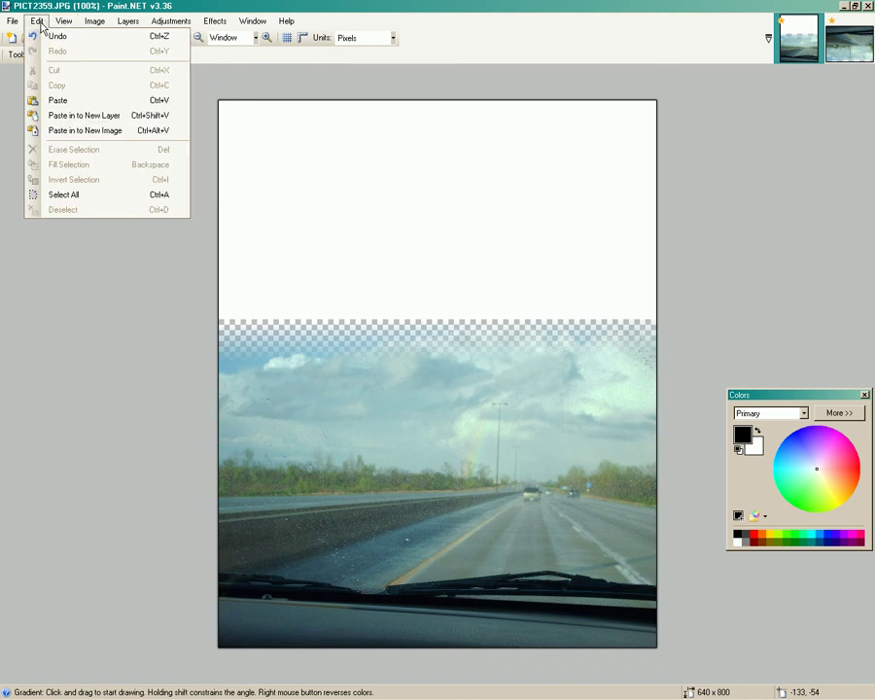
left_click(64, 115)
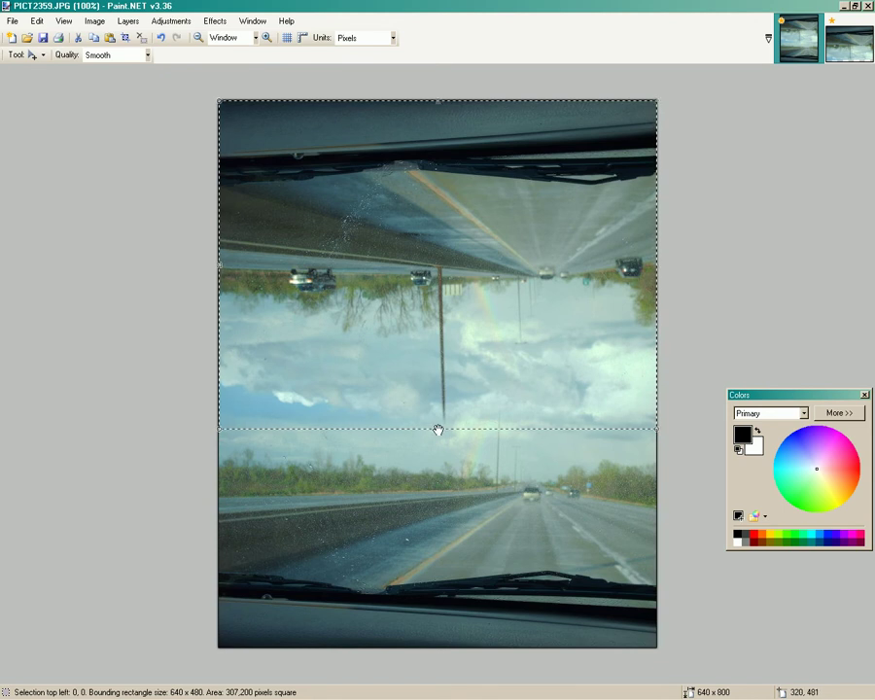
Resize the pasted upside-down layer to 640 x 397 at the top, then deselect with the Lasso.
left_click_drag(438, 430, 435, 490)
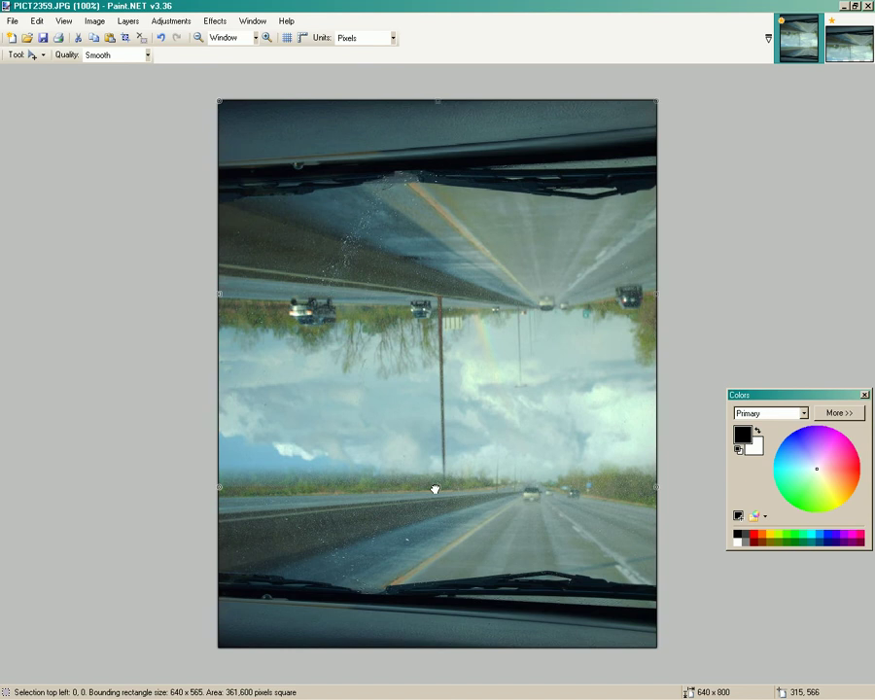
left_click_drag(434, 489, 451, 376)
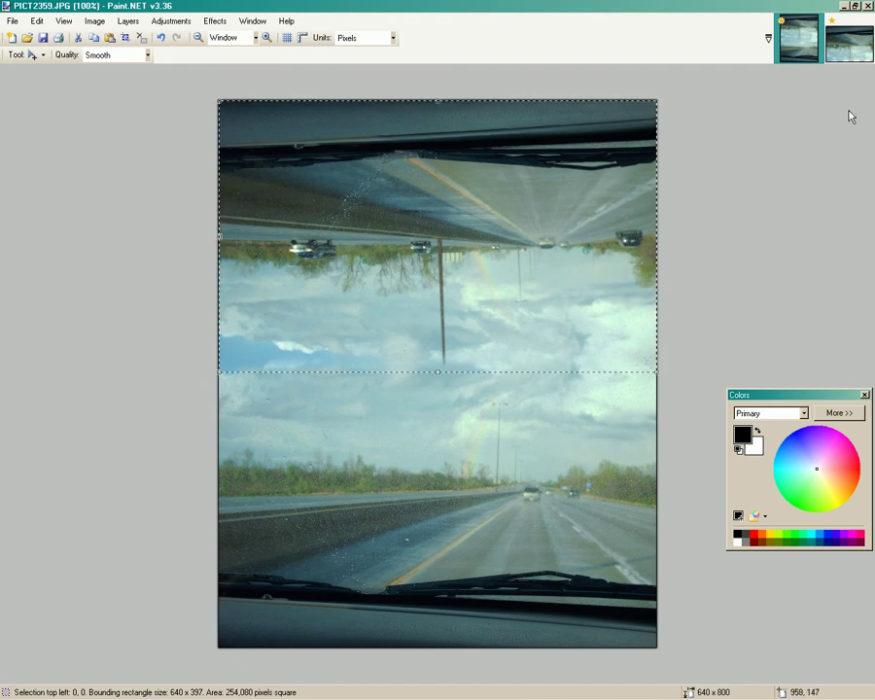
key("s")
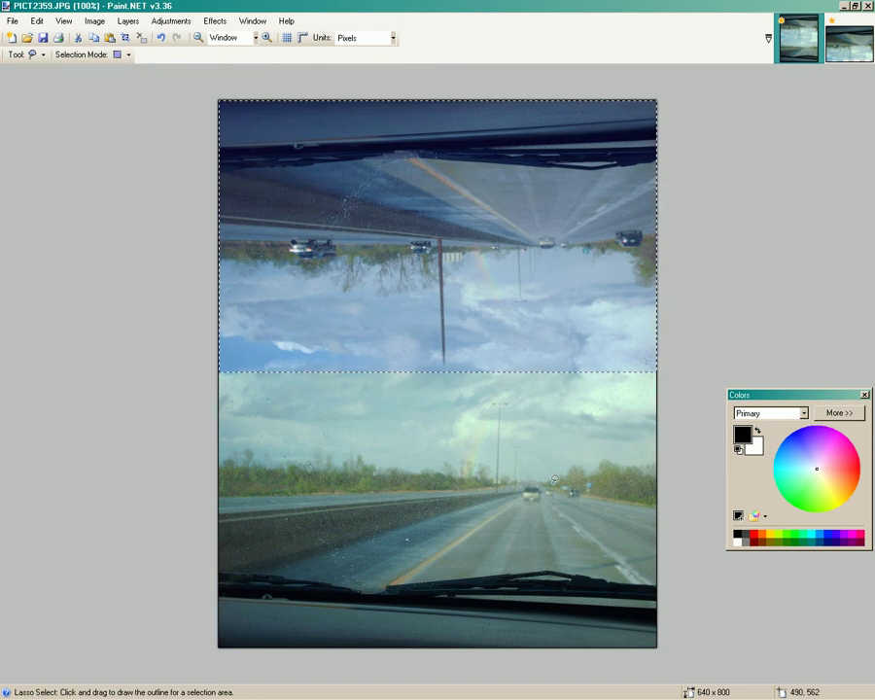
left_click(555, 479)
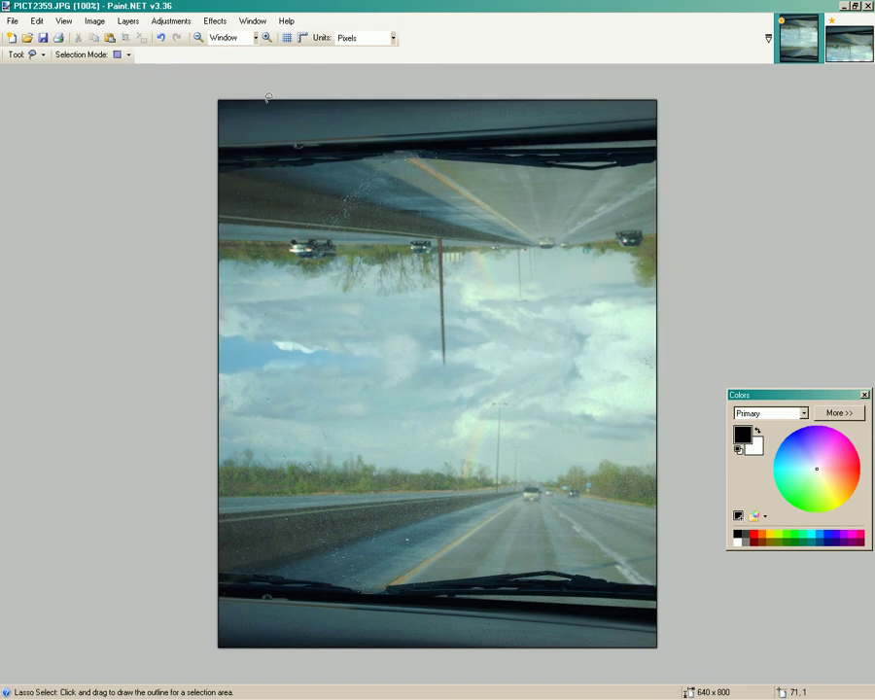
left_click(168, 22)
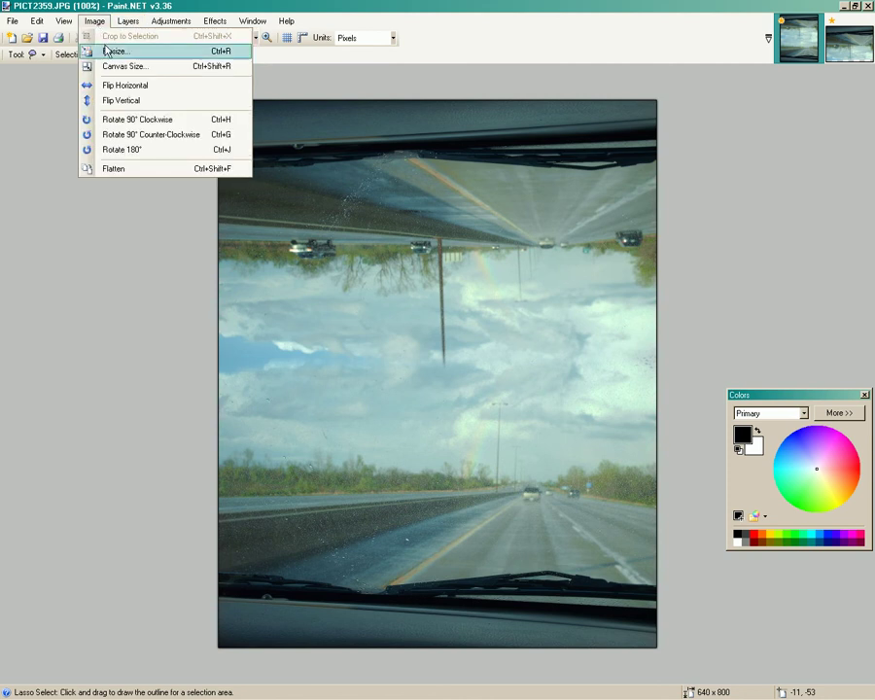
left_click(111, 66)
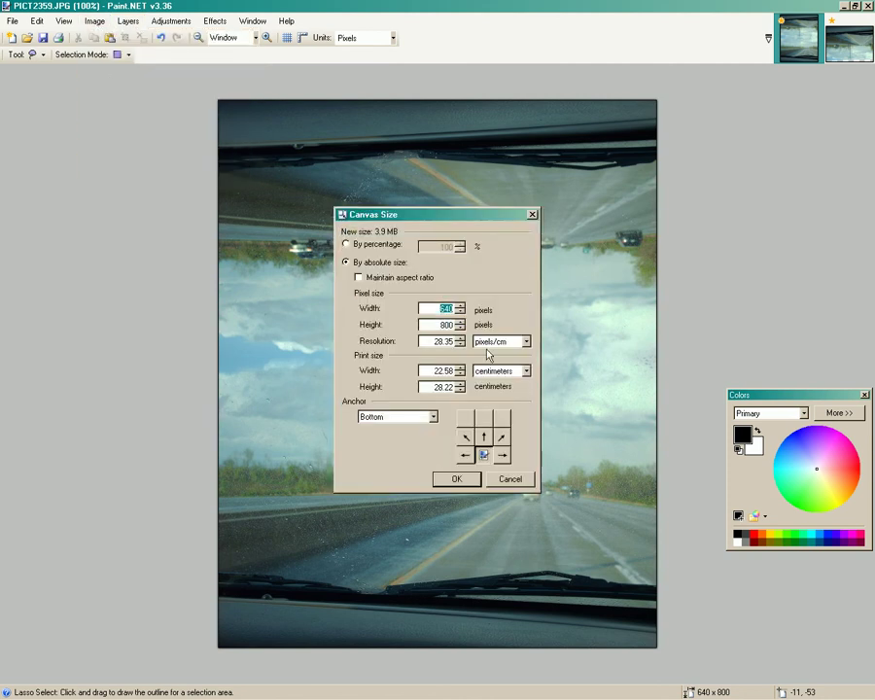
left_click(456, 480)
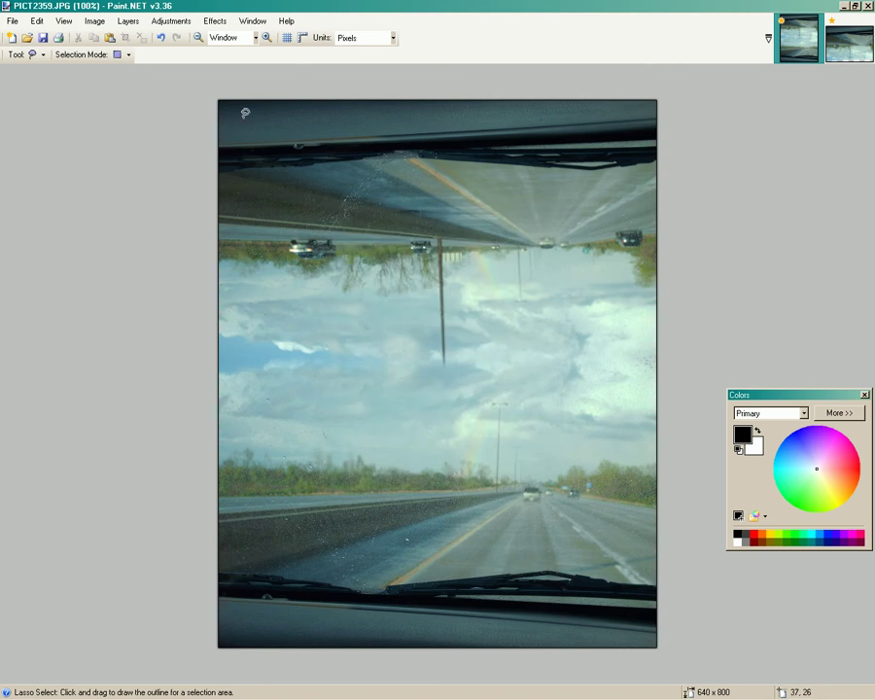
left_click(37, 21)
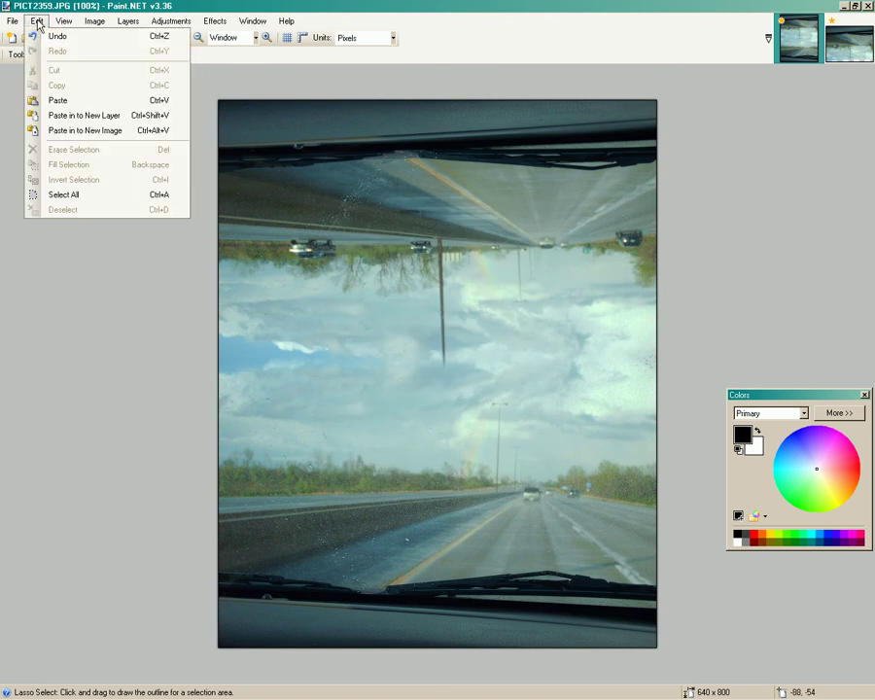
left_click(60, 194)
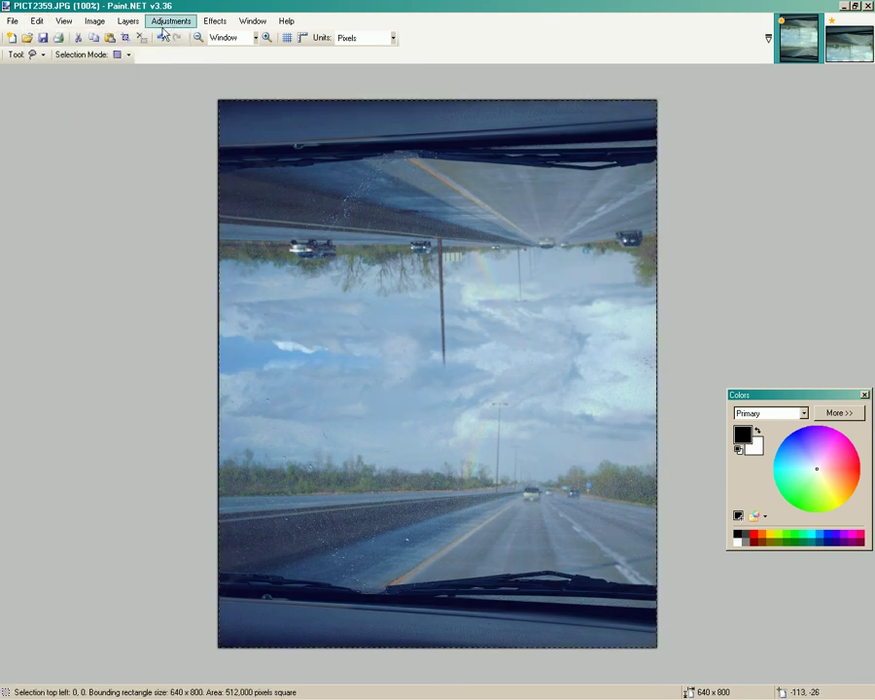
left_click(94, 21)
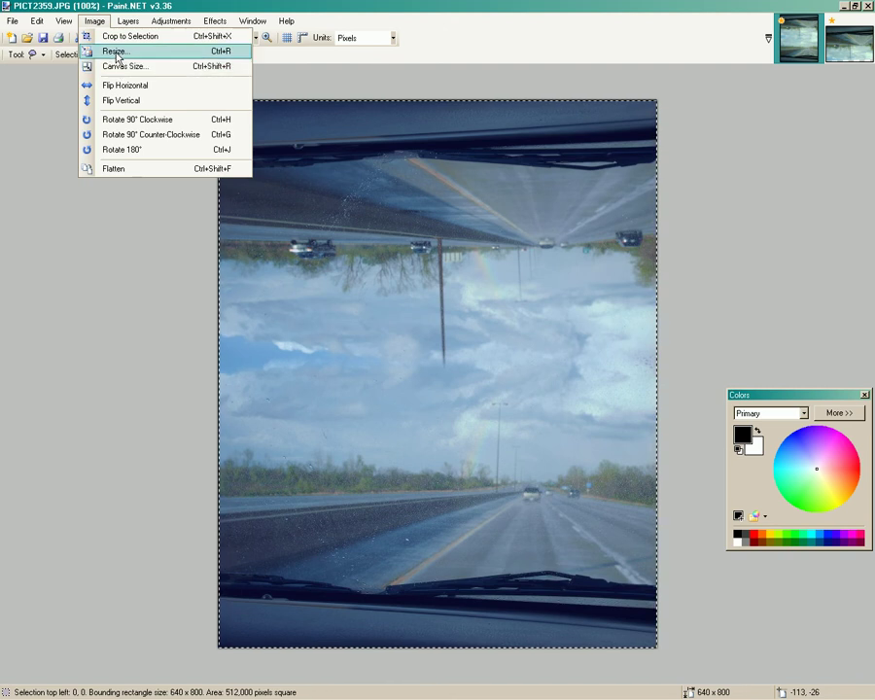
left_click(114, 53)
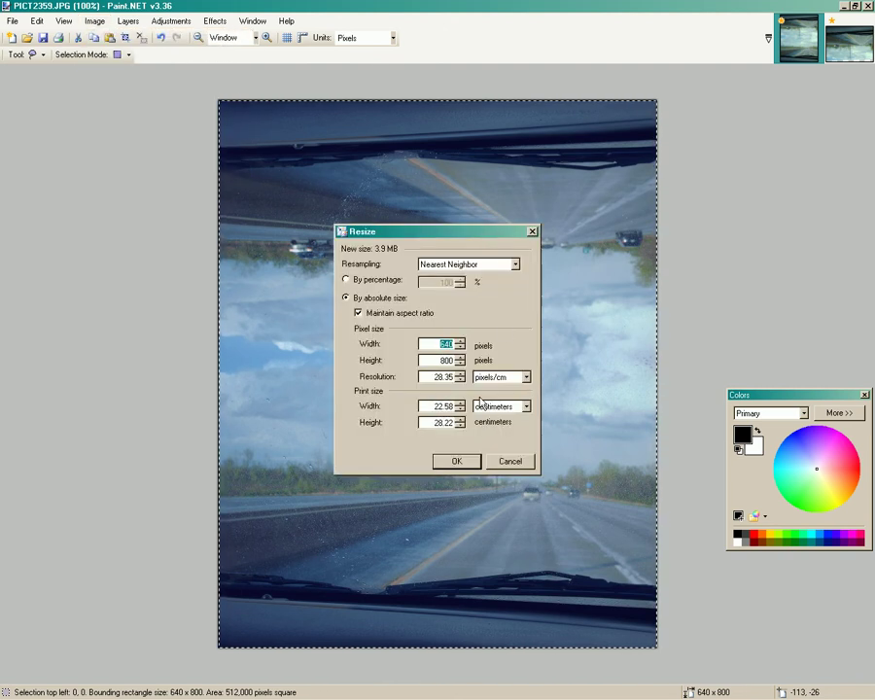
left_click(457, 459)
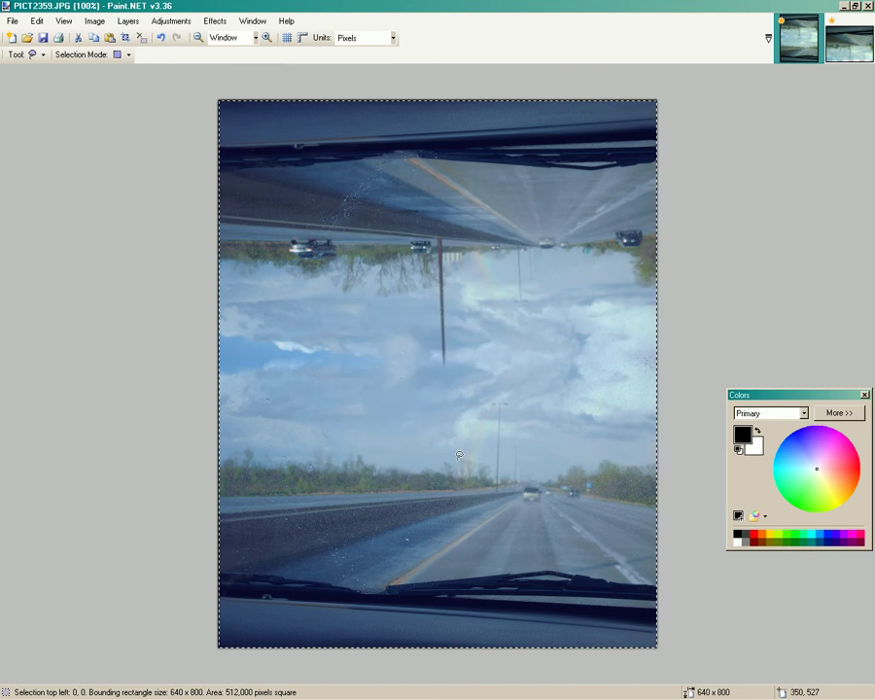
left_click(699, 316)
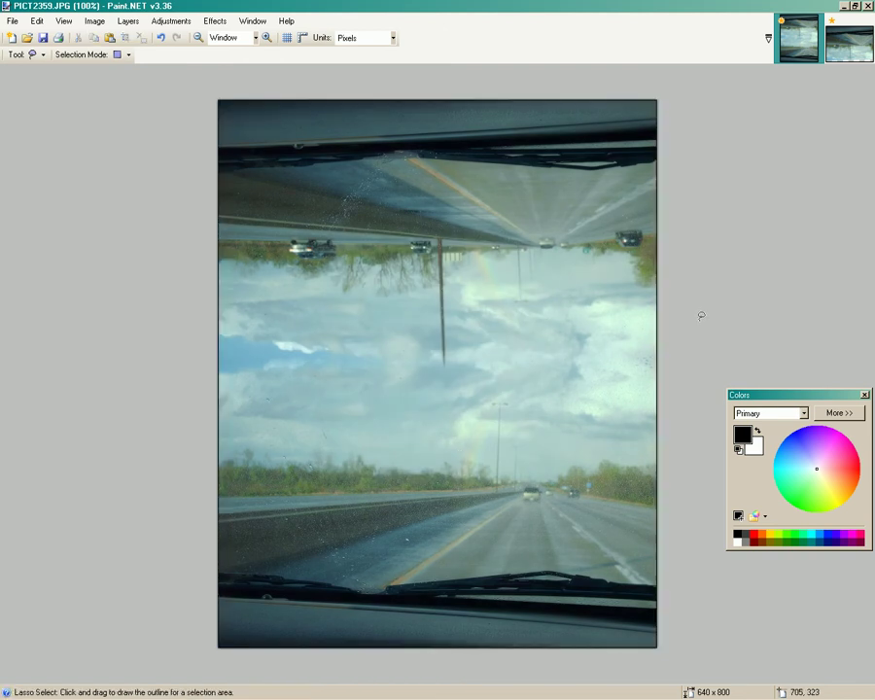
left_click(94, 21)
left_click(109, 66)
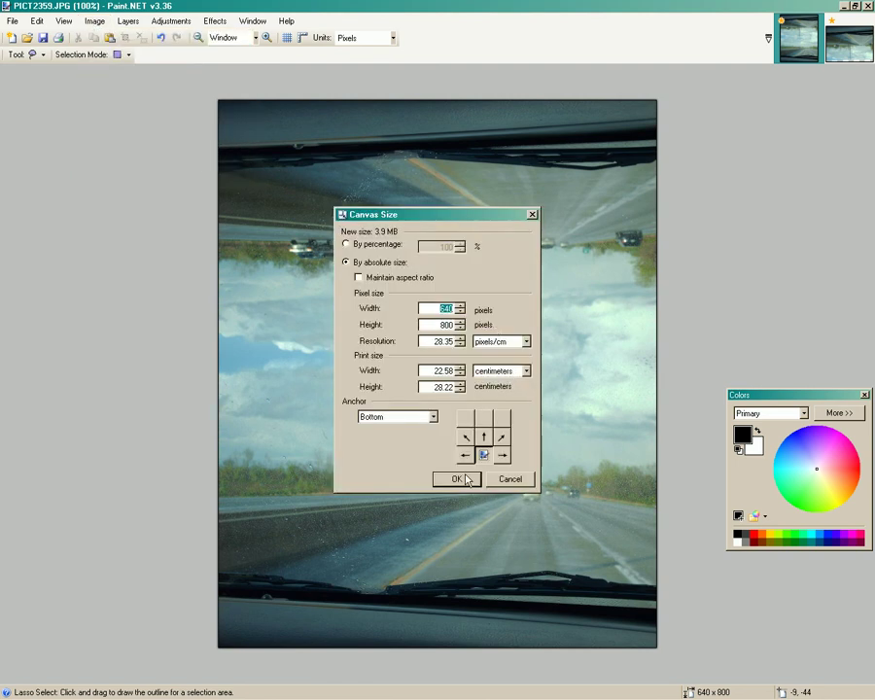
left_click(457, 479)
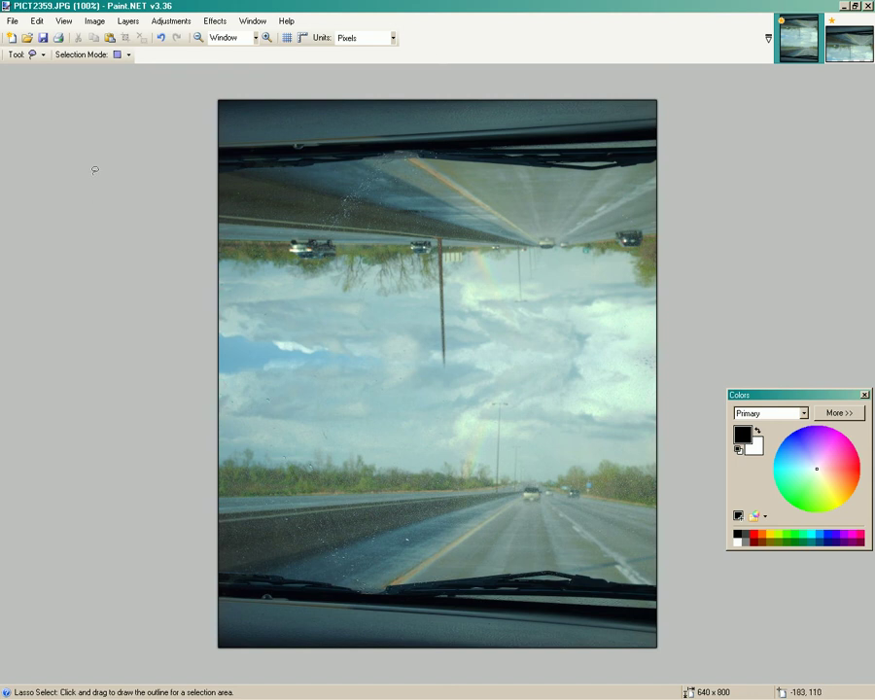
key("g")
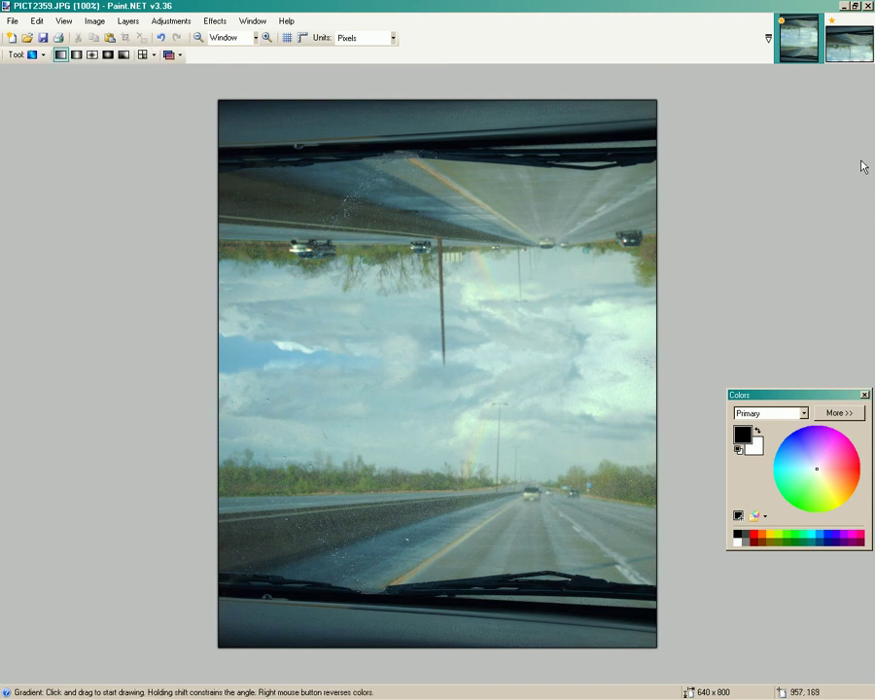
left_click(124, 58)
left_click(91, 55)
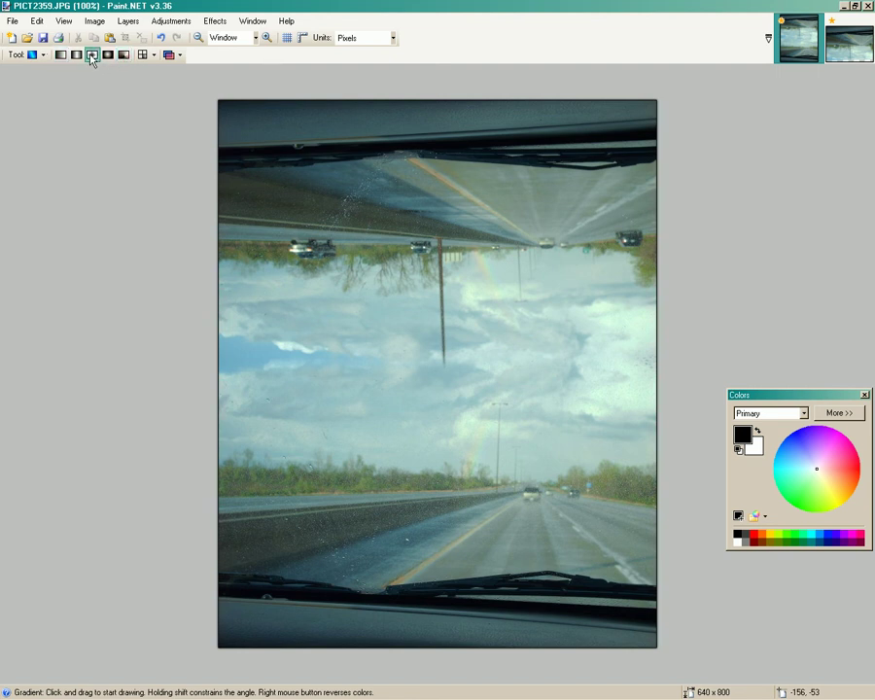
left_click(153, 55)
left_click(154, 70)
left_click(838, 503)
left_click_drag(232, 360, 322, 365)
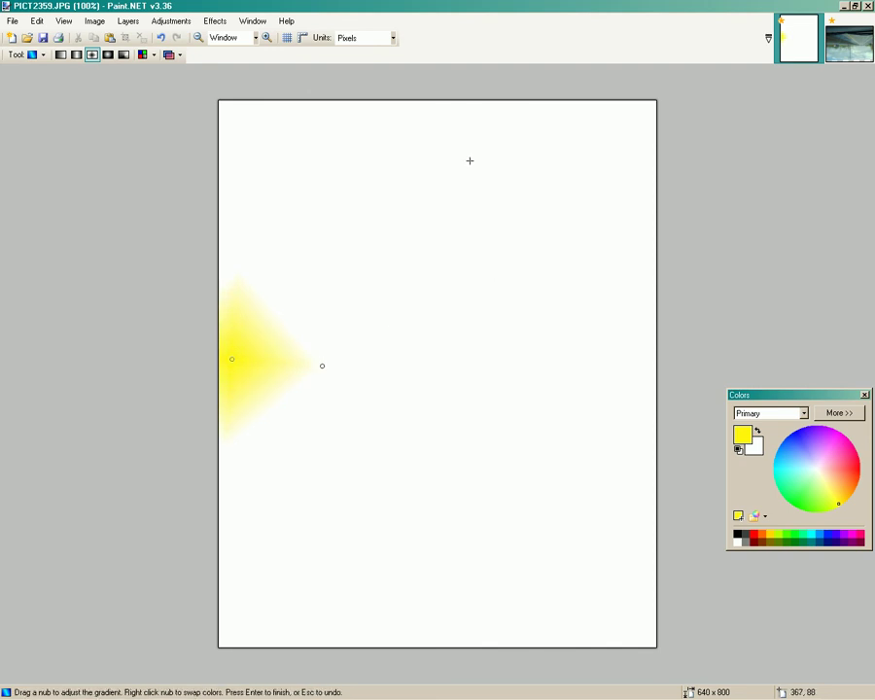
left_click(162, 40)
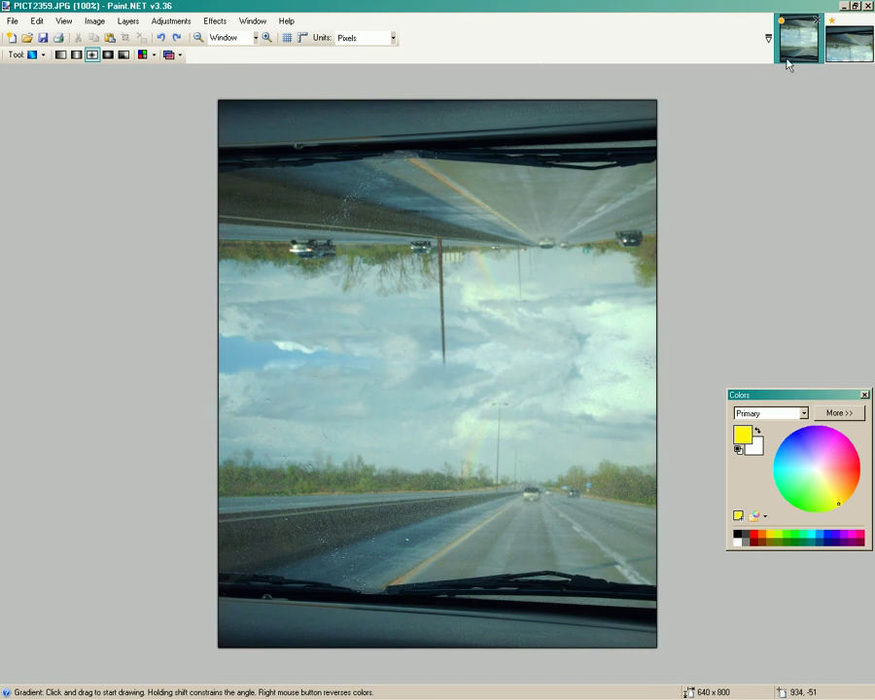
Create a new 640 x 480 image and drag a yellow diamond gradient from its left edge.
left_click(28, 39)
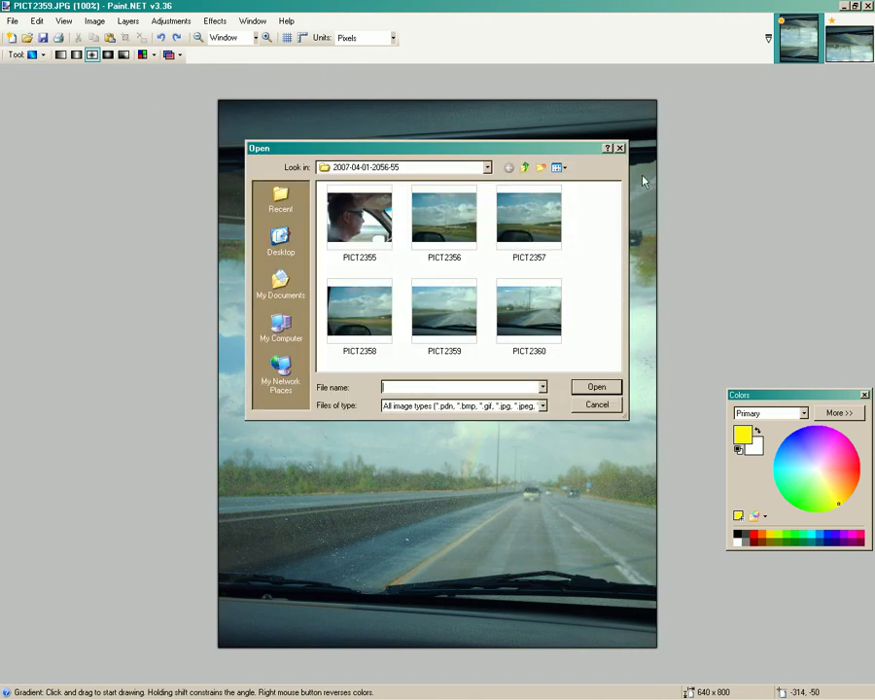
left_click(620, 150)
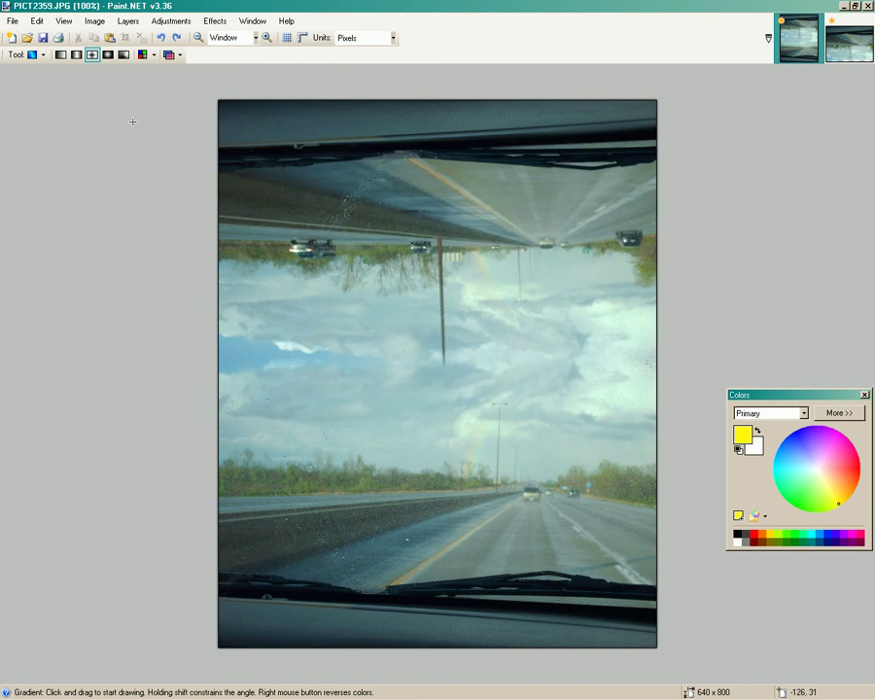
left_click(11, 38)
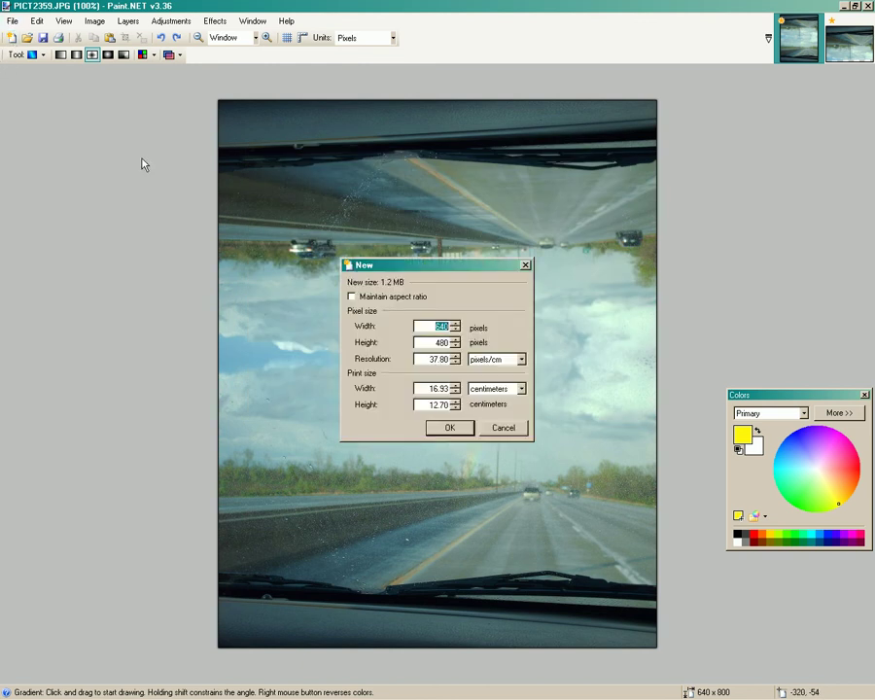
left_click(452, 429)
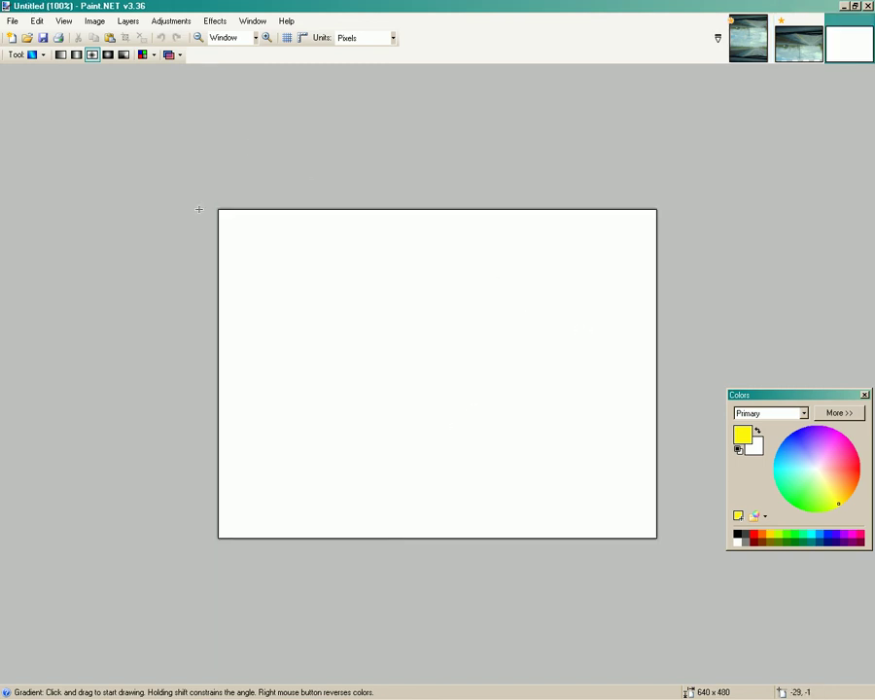
left_click_drag(220, 382, 347, 383)
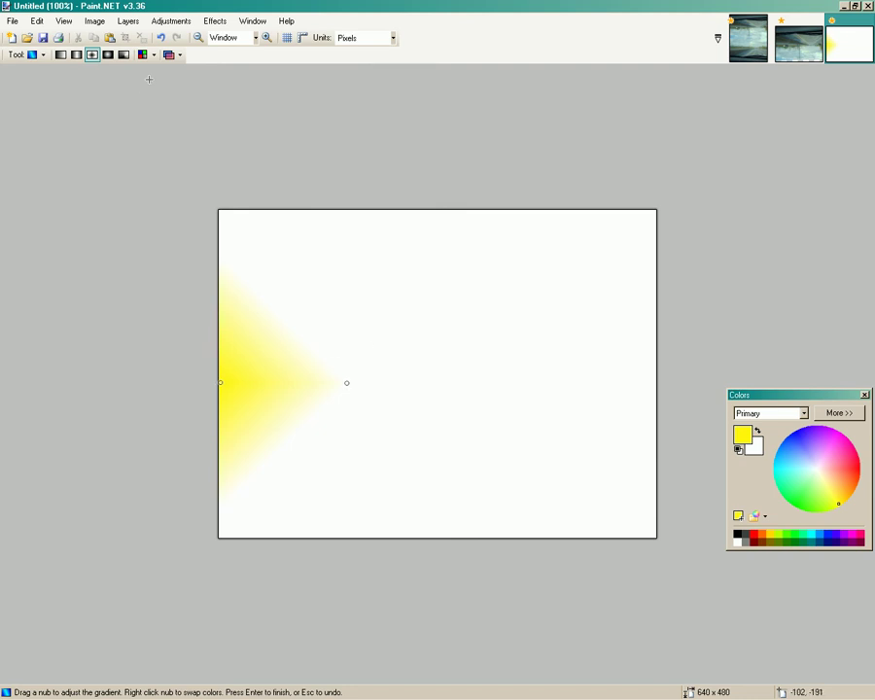
Select all of the yellow gradient image and copy it.
left_click(38, 22)
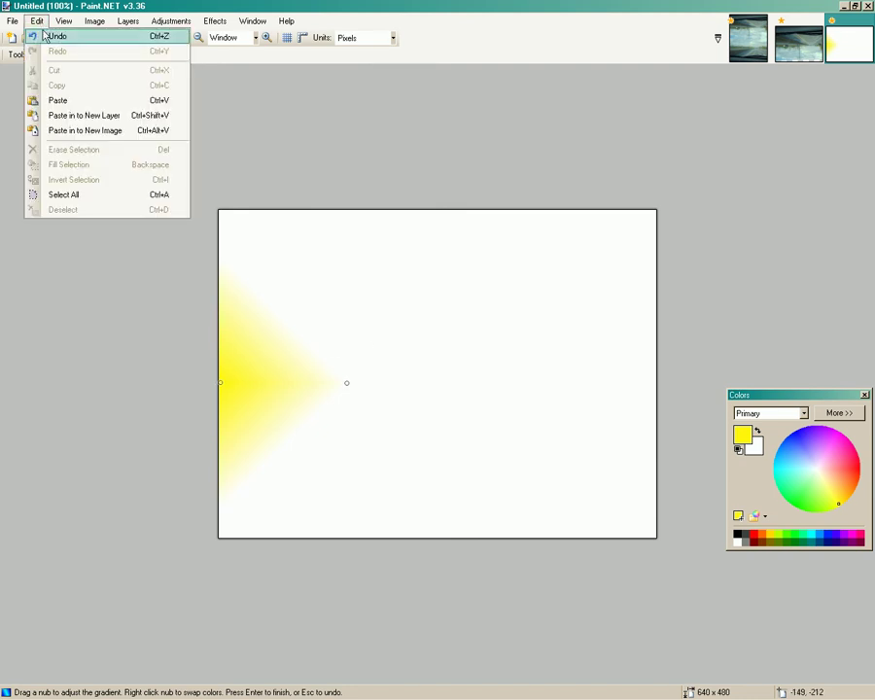
left_click(60, 196)
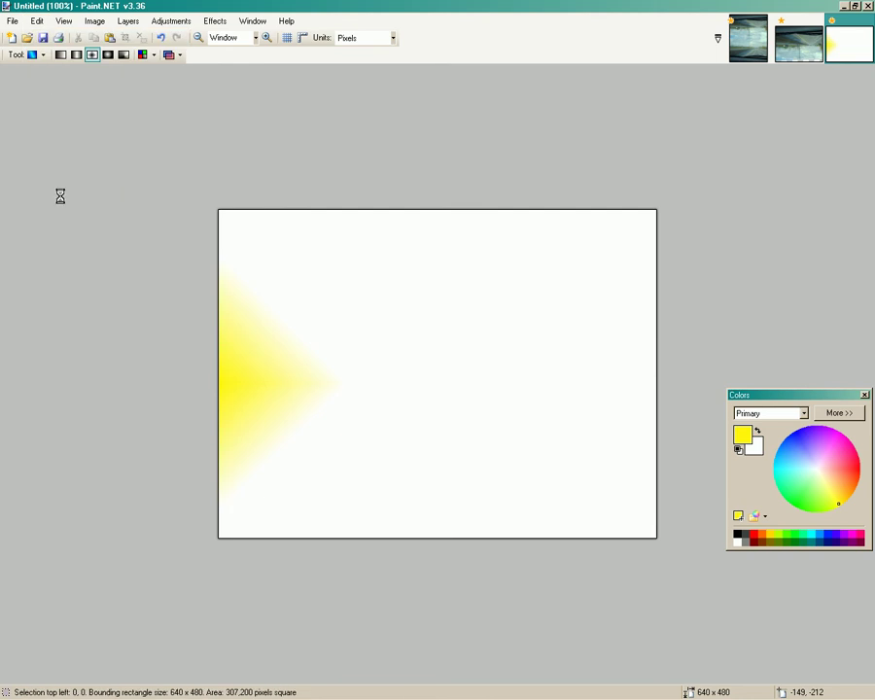
left_click(37, 22)
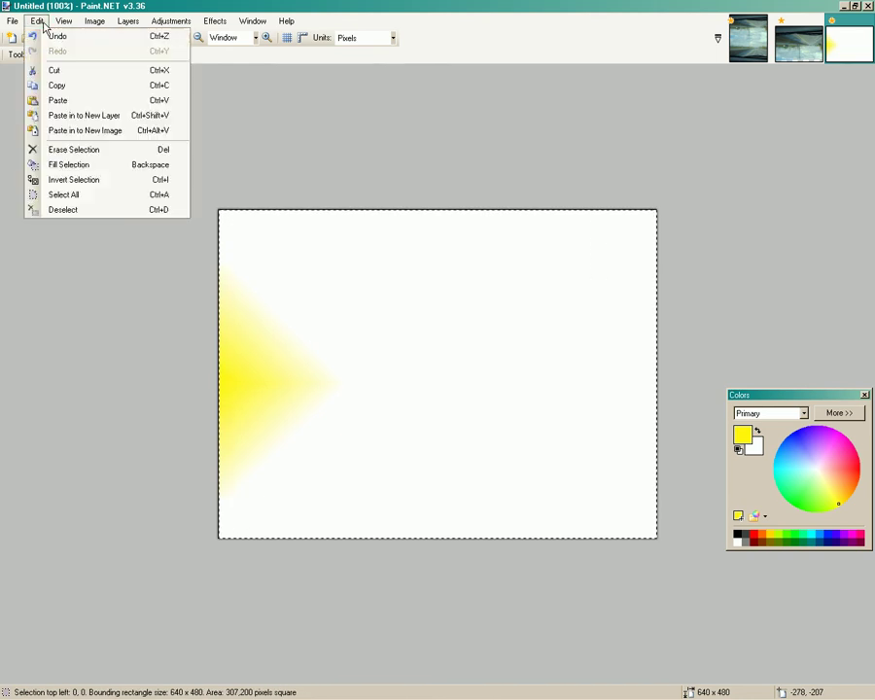
left_click(59, 86)
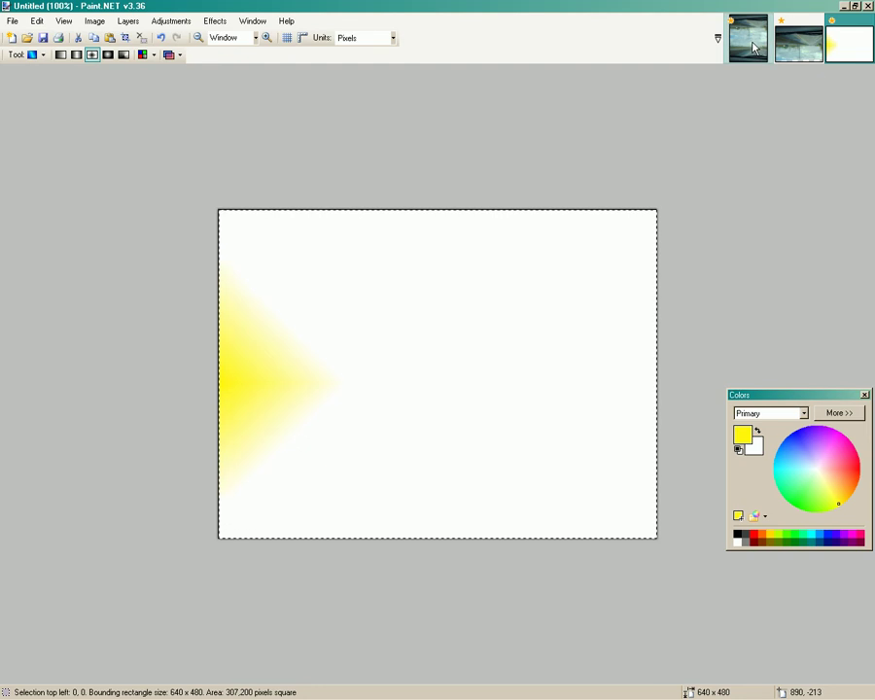
Paste it into a new layer on PICT2359.JPG and squeeze it to a 640 x 180 middle band.
left_click(753, 46)
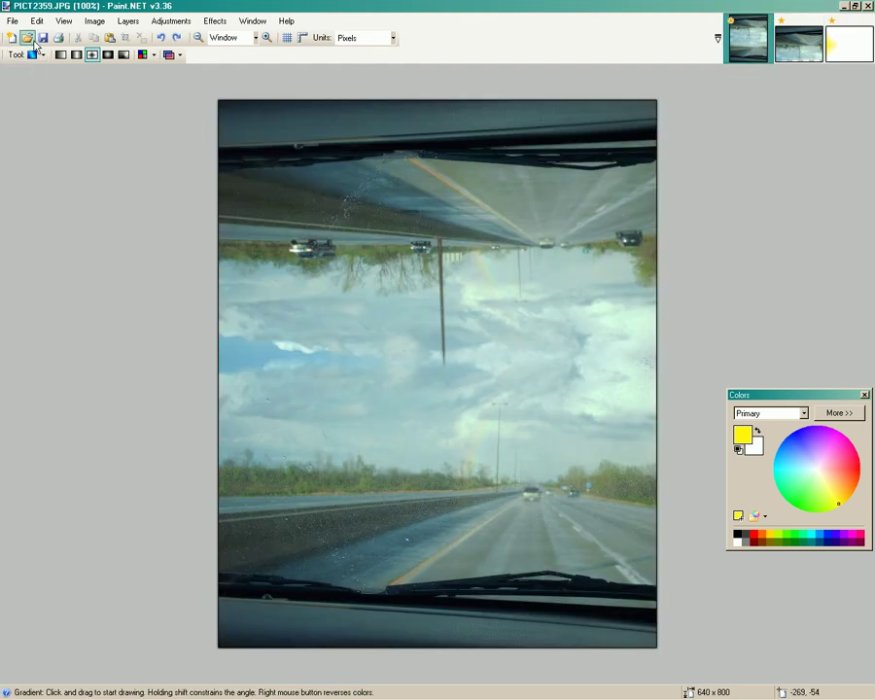
left_click(94, 22)
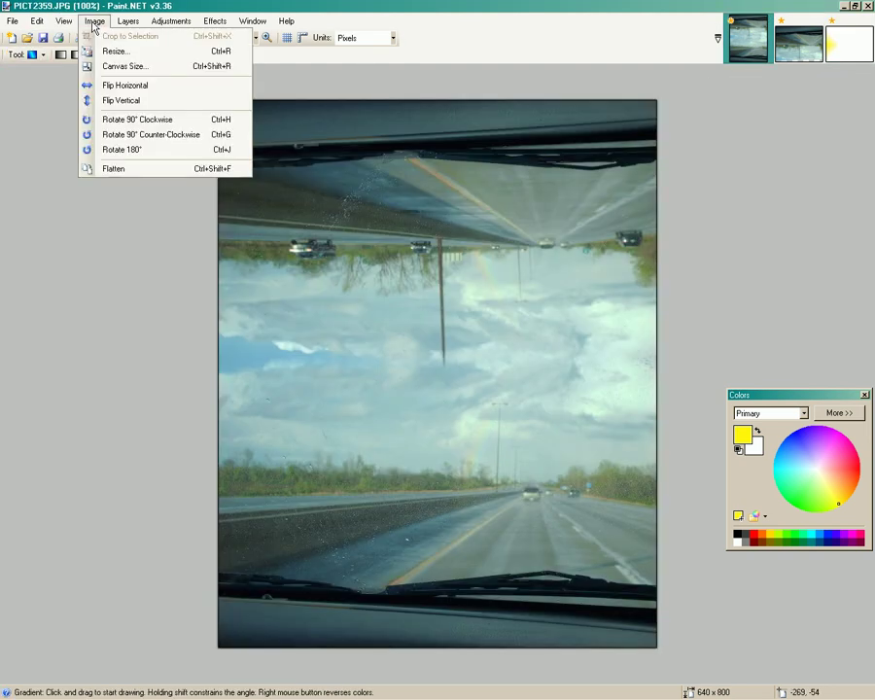
left_click(63, 20)
left_click(36, 20)
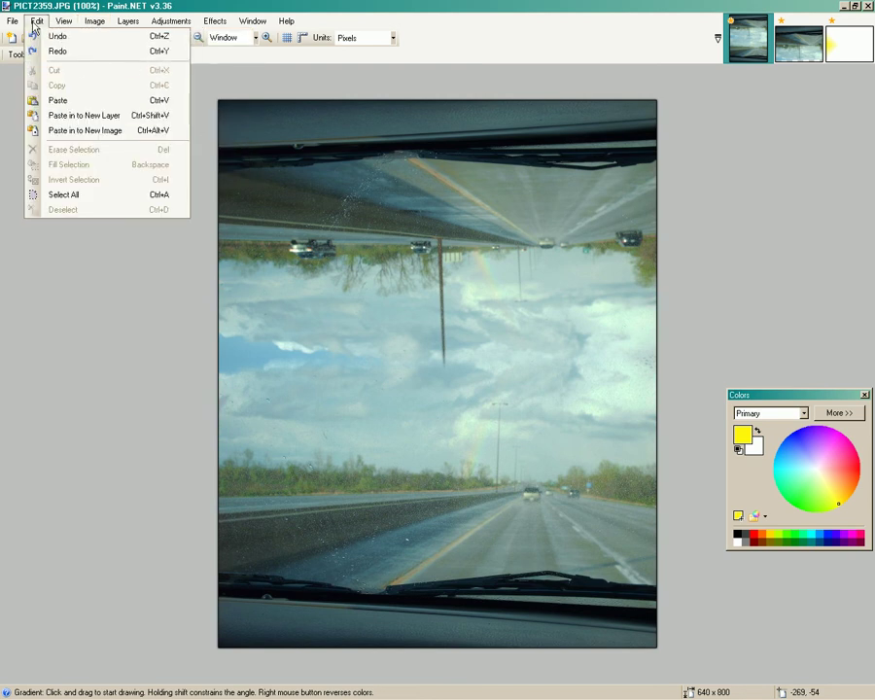
left_click(60, 119)
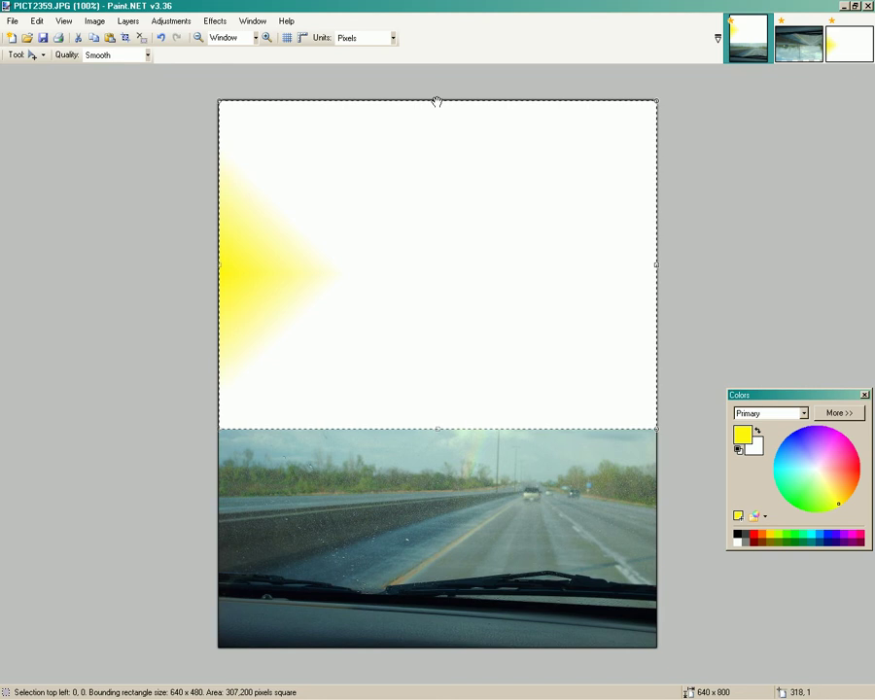
left_click_drag(438, 103, 431, 308)
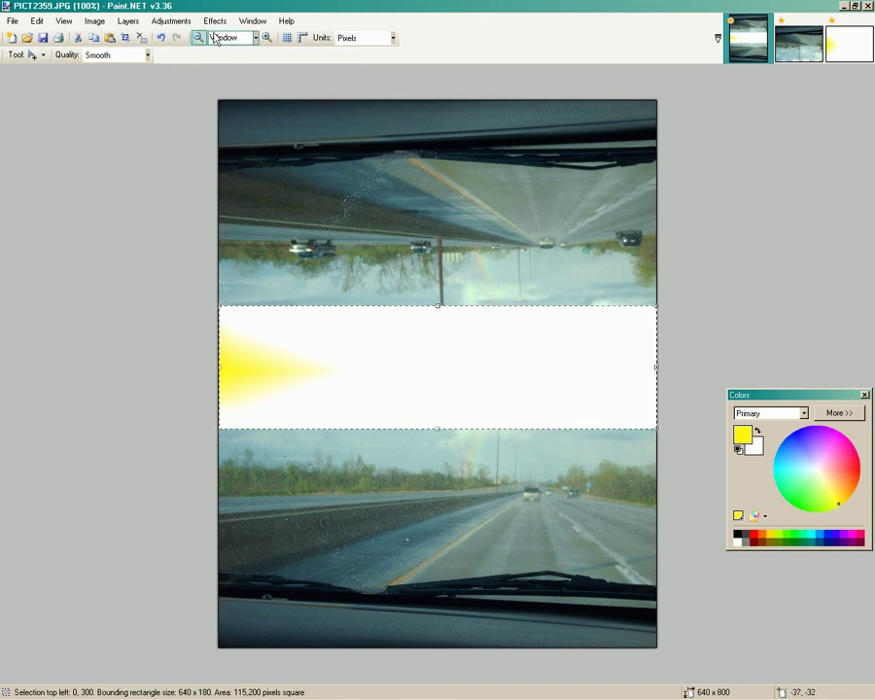
Set the yellow band layer's blend mode to Multiply.
left_click(165, 22)
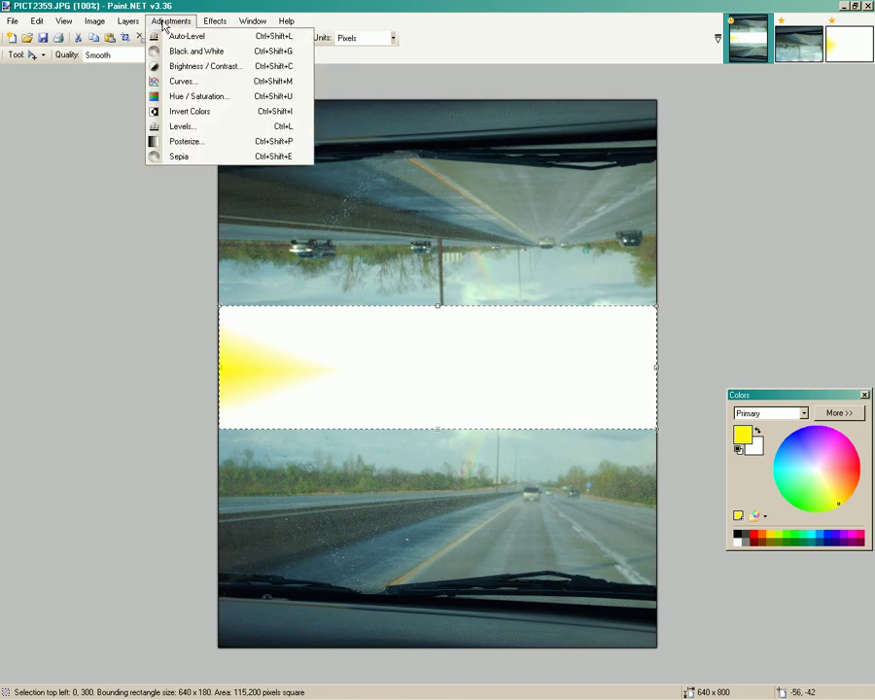
mouse_move(129, 21)
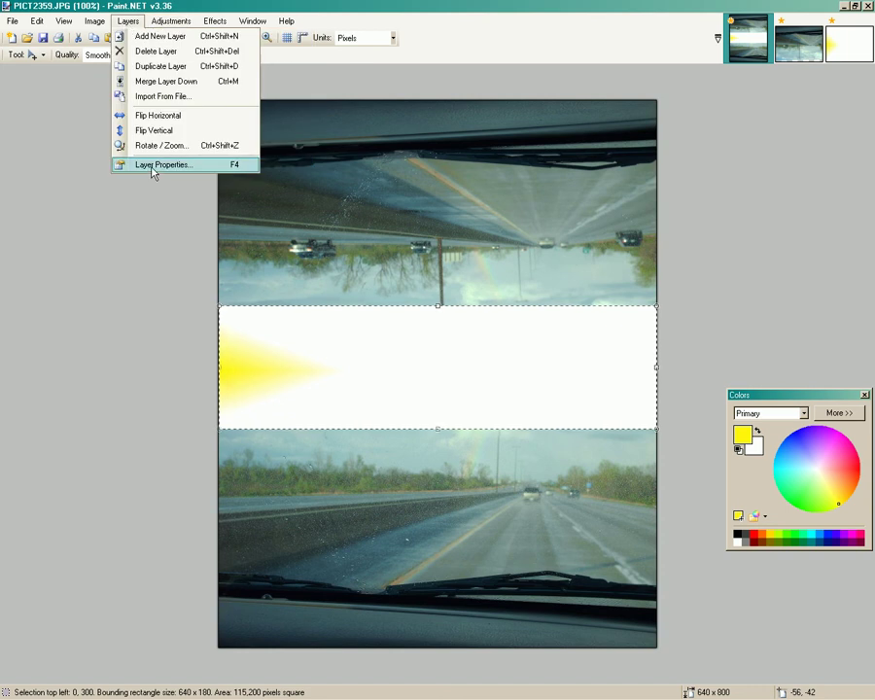
key("Escape")
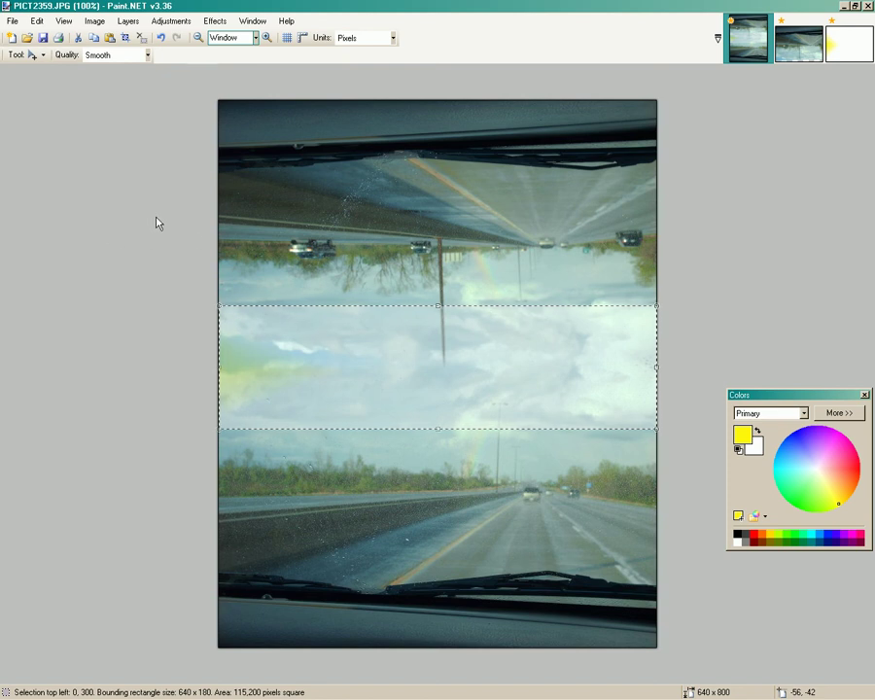
right_click(156, 214)
left_click(135, 233)
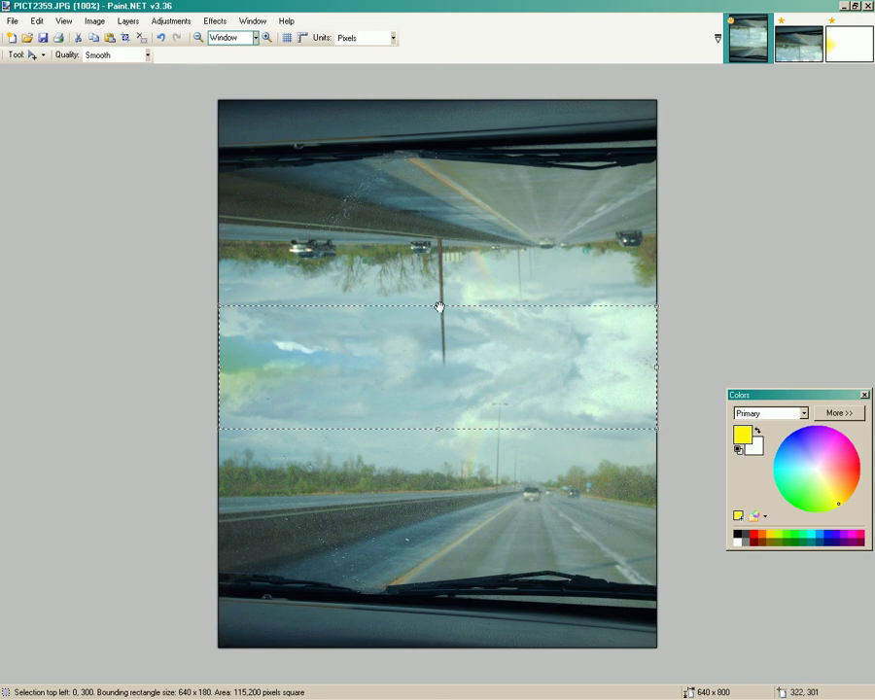
Stretch the multiplied band up to 640 x 224, then deselect using Ellipse Select.
left_click_drag(439, 305, 449, 279)
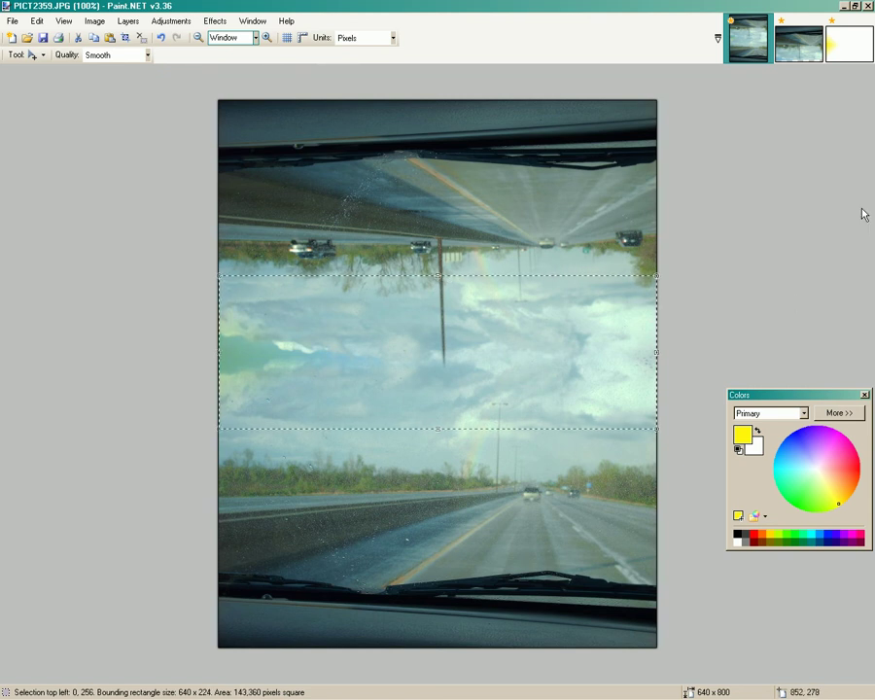
key("s")
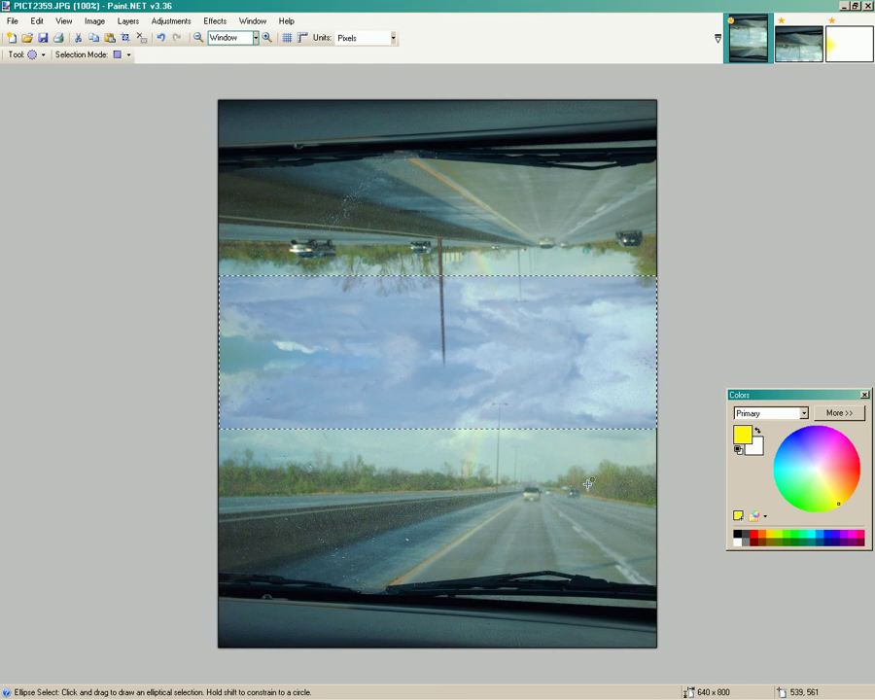
left_click(591, 491)
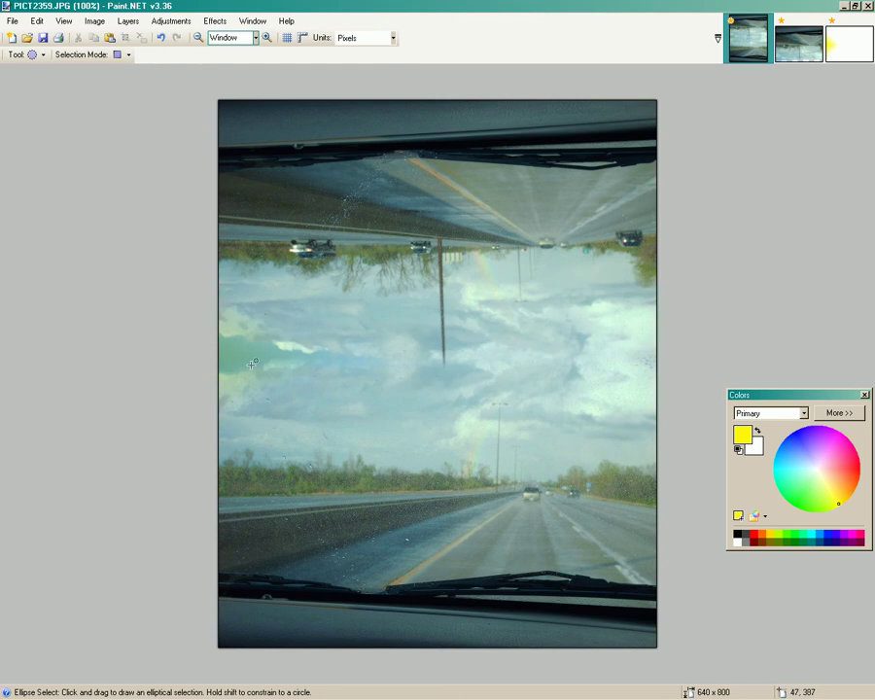